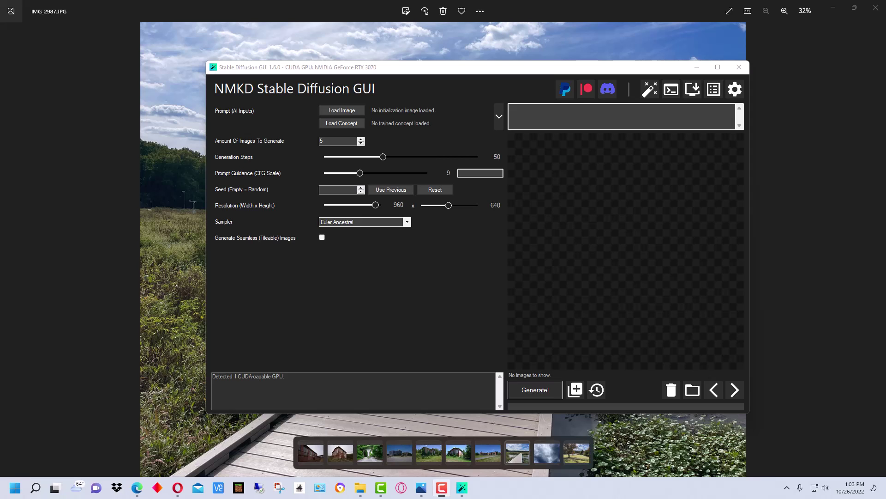
- Load IMG_2987.JPG from the AI source images folder as the initialization image and look at the original photo in the image viewer
{"action": "left_click", "coordinate": [344, 111]}
{"action": "scroll", "coordinate": [440, 228], "scroll_direction": "down", "scroll_amount": 1}
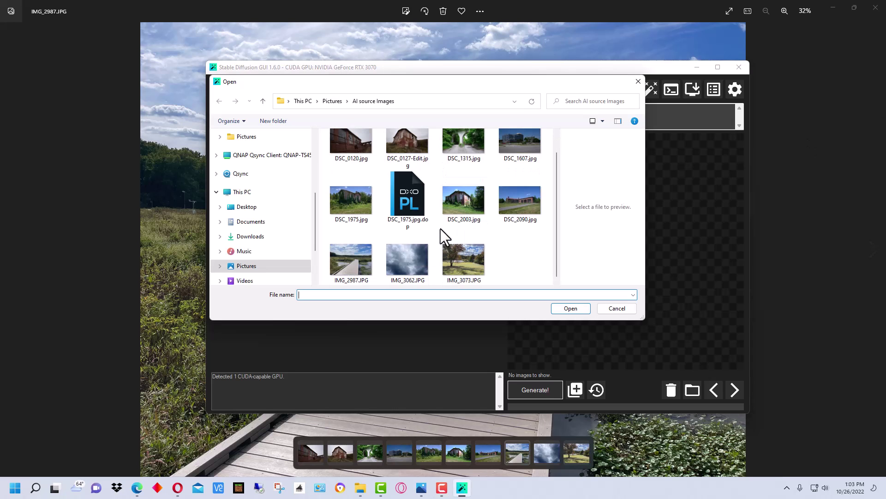
{"action": "left_click", "coordinate": [350, 263]}
{"action": "double_click", "coordinate": [350, 263]}
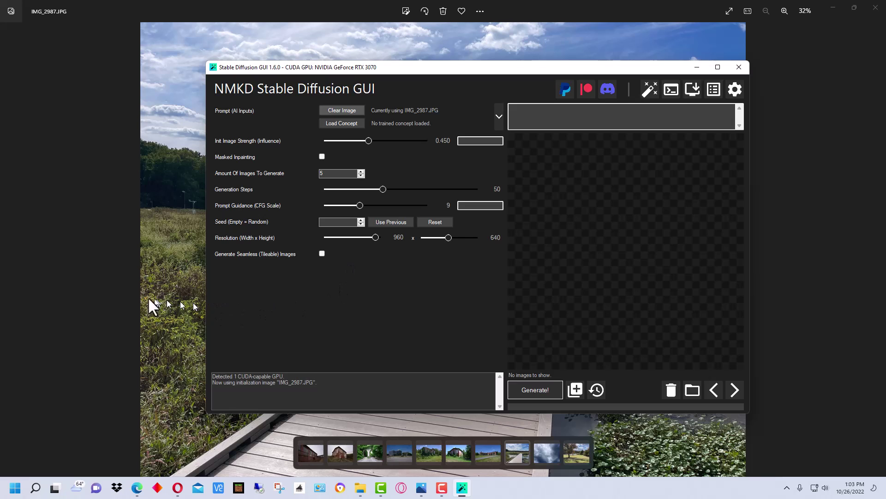
{"action": "left_click", "coordinate": [92, 290]}
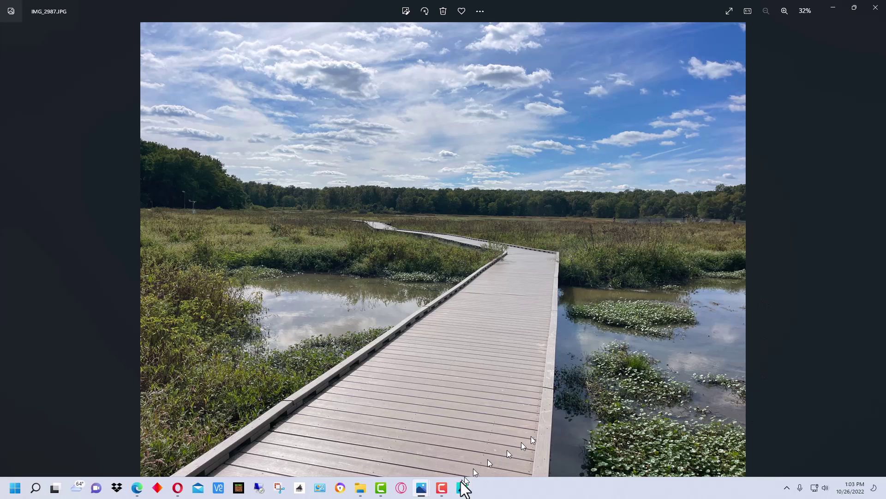
{"action": "left_click", "coordinate": [463, 492]}
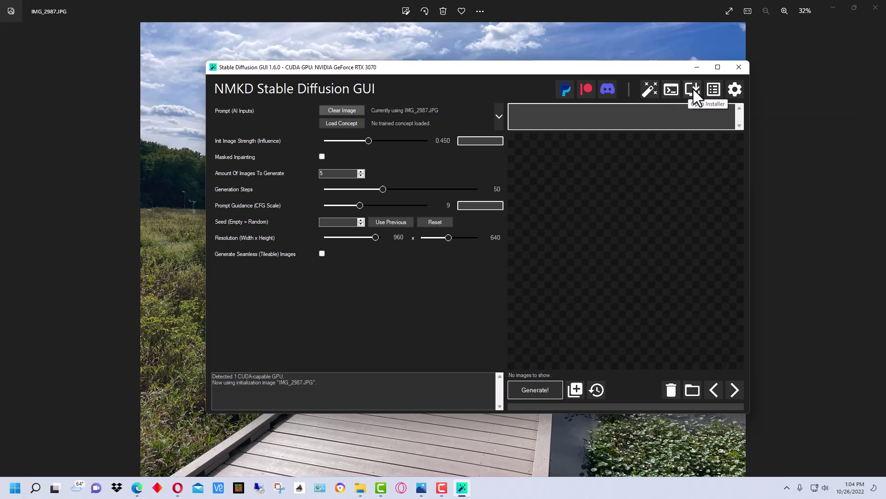
- Review the Stable Diffusion application settings and the post-processing options for upscaling and face restoration
{"action": "left_click", "coordinate": [735, 91]}
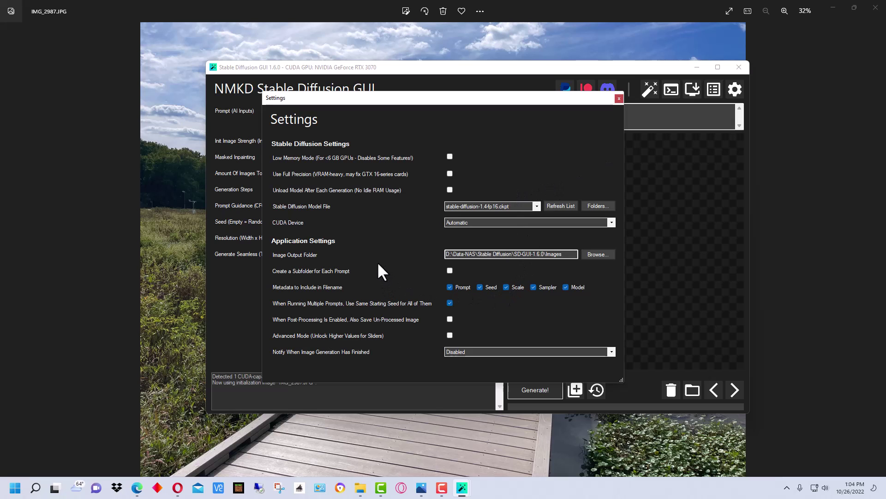
{"action": "left_click", "coordinate": [619, 98]}
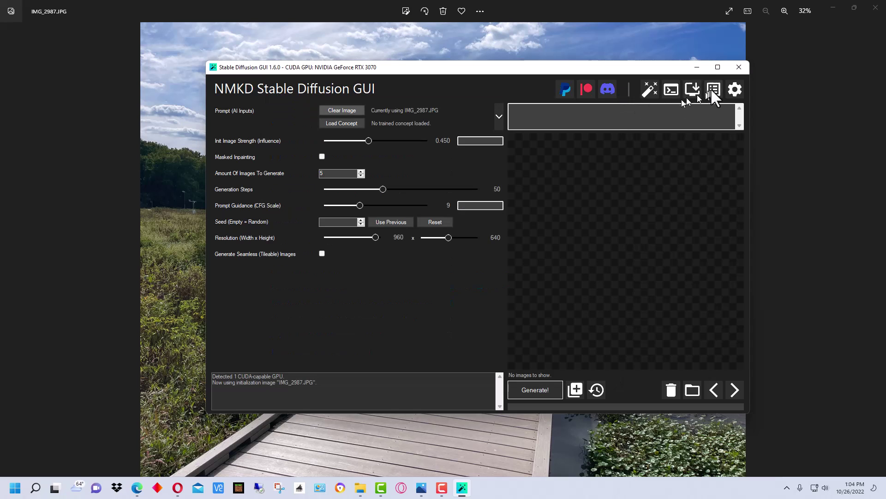
{"action": "left_click", "coordinate": [713, 90]}
{"action": "left_click", "coordinate": [652, 93]}
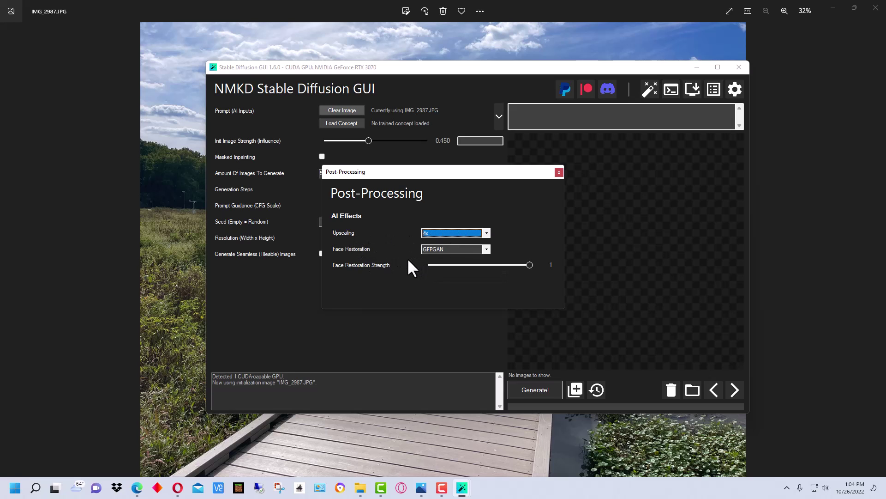
{"action": "left_click", "coordinate": [559, 172]}
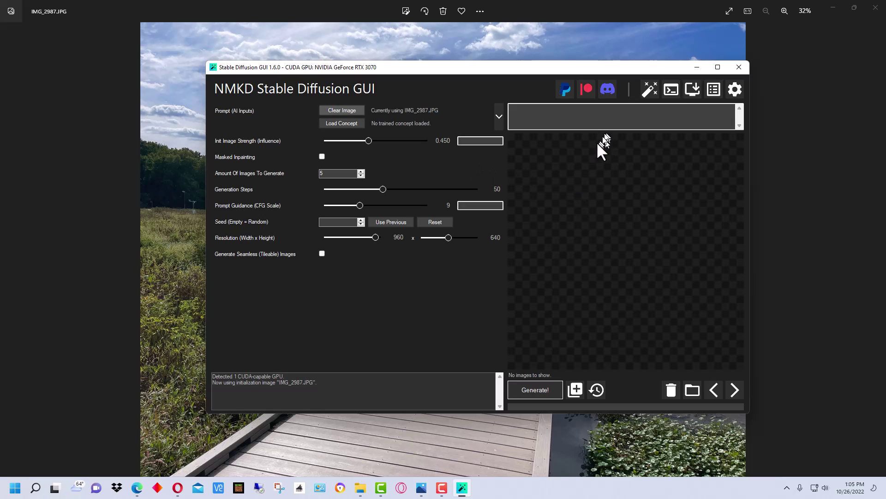
- Enter the prompt "landscape" and generate the images from the loaded photo
{"action": "left_click", "coordinate": [544, 115]}
{"action": "type", "text": "landscape"}
{"action": "left_click", "coordinate": [537, 390]}
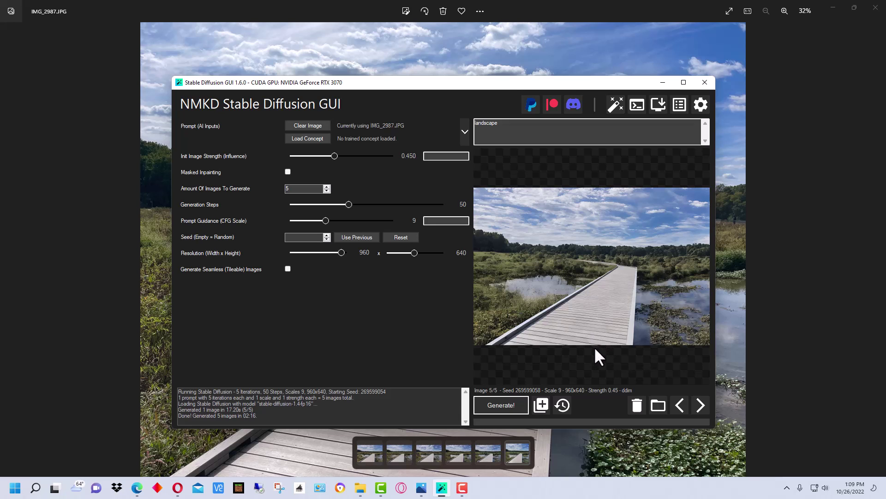
- Switch to the photo viewer and compare the original IMG_2987.JPG with the fifth generated landscape image
{"action": "left_click", "coordinate": [88, 306]}
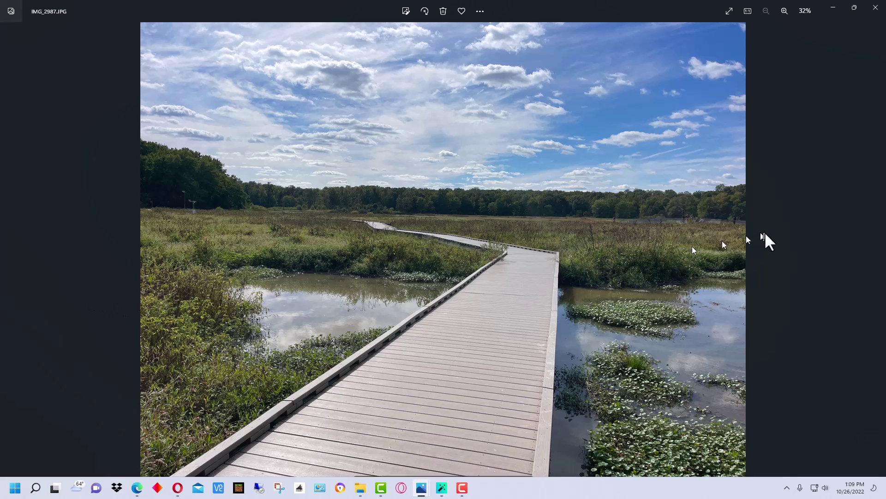
{"action": "mouse_move", "coordinate": [13, 251]}
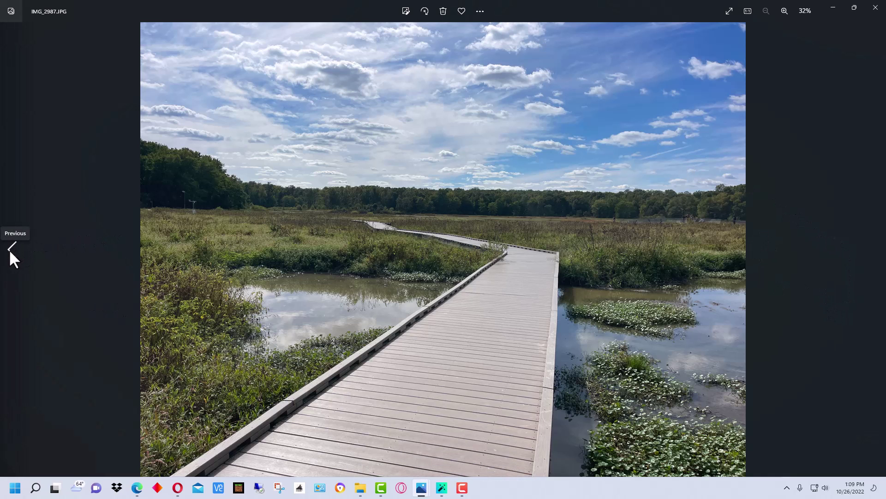
{"action": "left_click", "coordinate": [12, 247]}
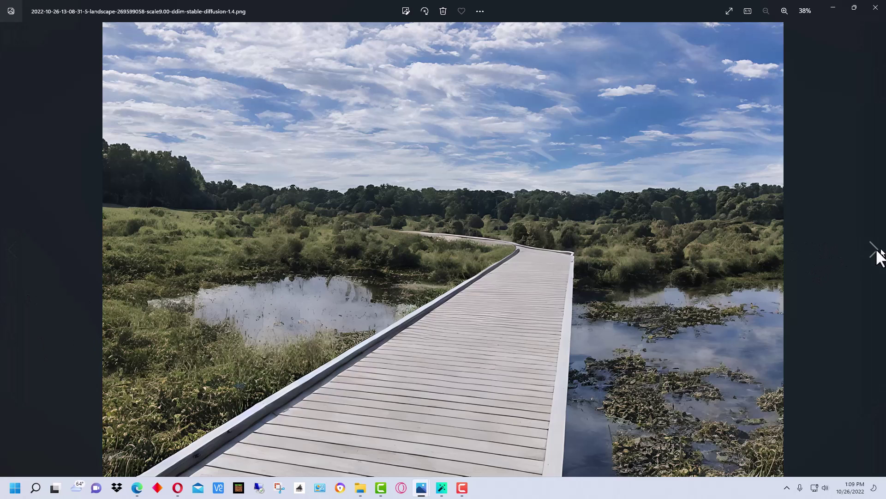
{"action": "left_click", "coordinate": [875, 253]}
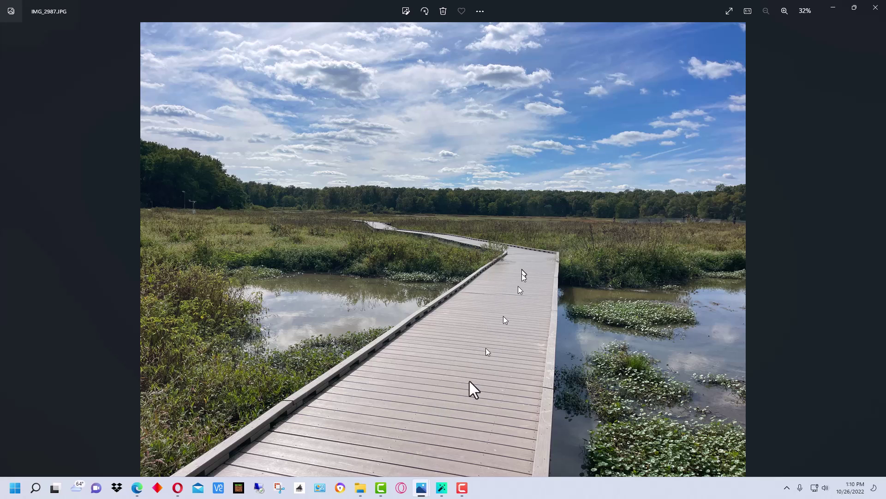
{"action": "mouse_move", "coordinate": [8, 225]}
{"action": "left_click", "coordinate": [10, 248]}
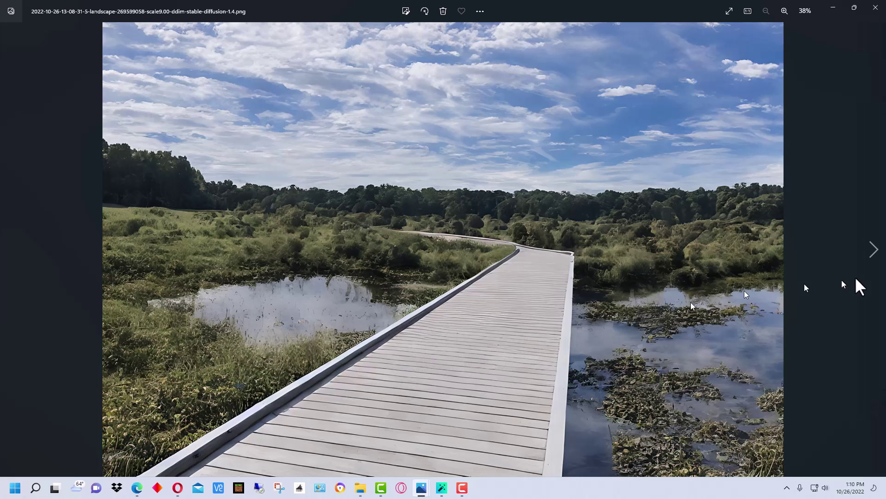
- View the remaining generated landscape images in turn, from the fourth back to the first
{"action": "left_click", "coordinate": [14, 253]}
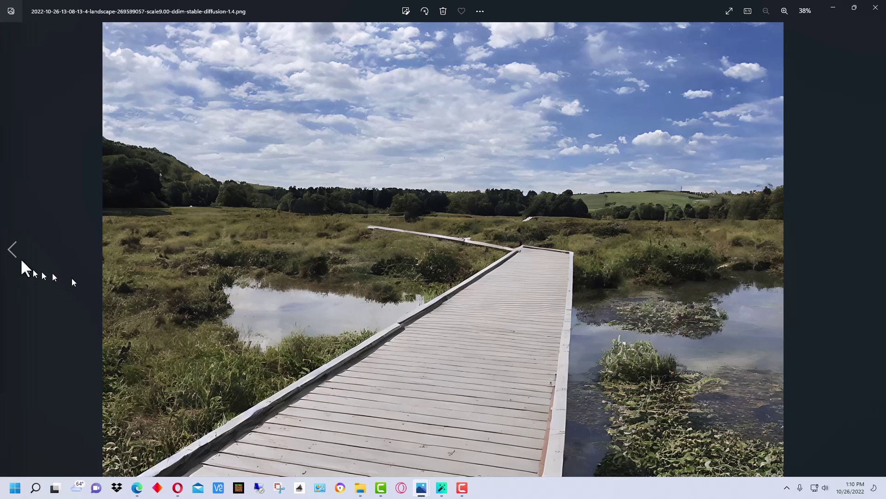
{"action": "left_click", "coordinate": [12, 251]}
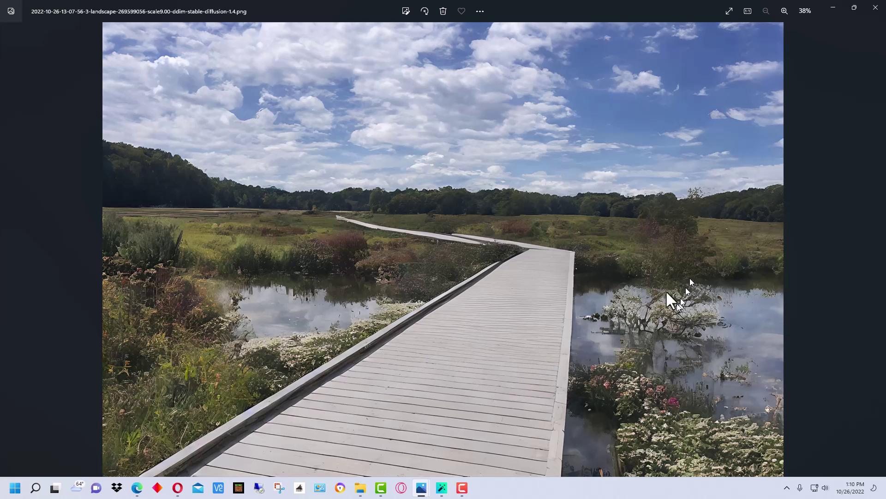
{"action": "left_click", "coordinate": [12, 250]}
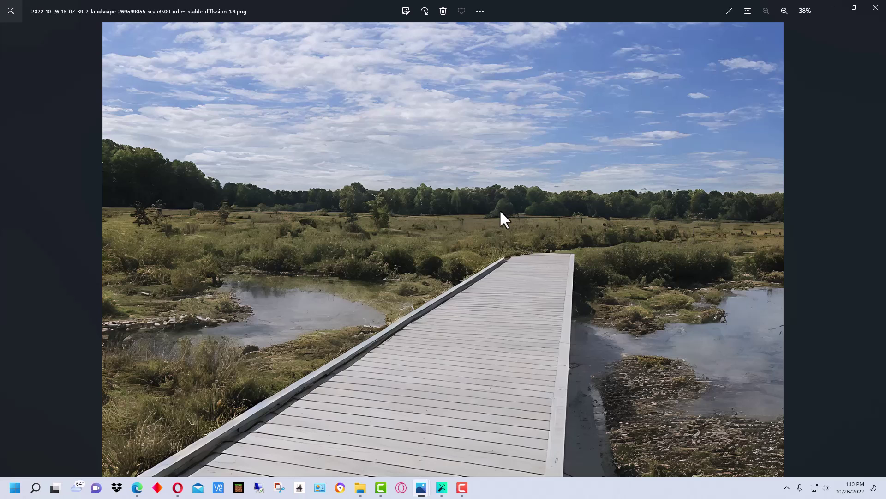
{"action": "left_click", "coordinate": [13, 245]}
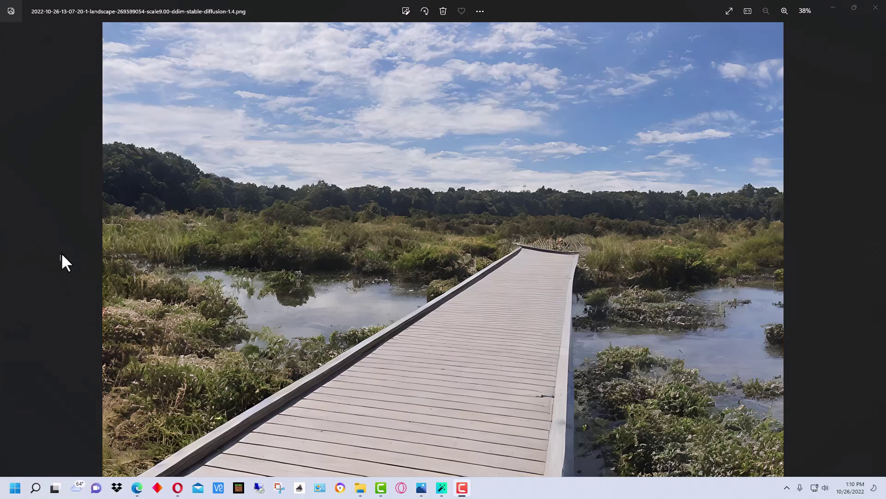
- Go forward through the generated images to the original photo, and compare it again with the fourth and fifth variations
{"action": "left_click", "coordinate": [864, 250]}
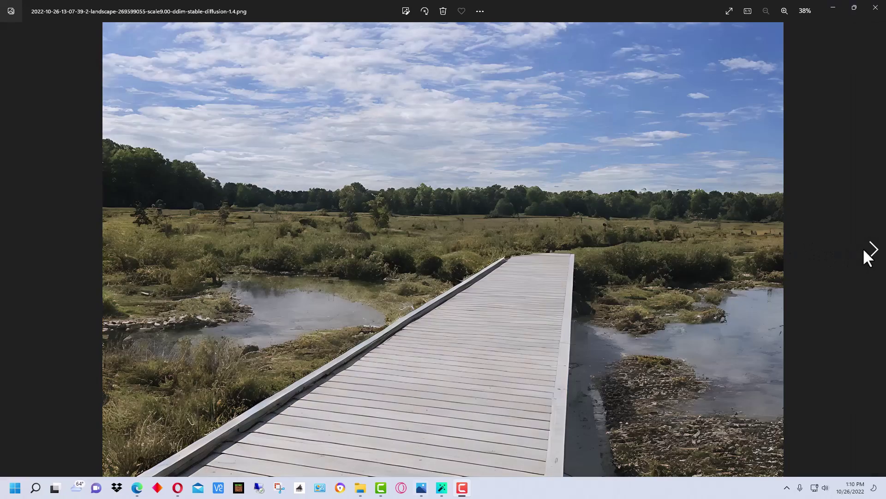
{"action": "left_click", "coordinate": [864, 251]}
{"action": "left_click", "coordinate": [864, 251]}
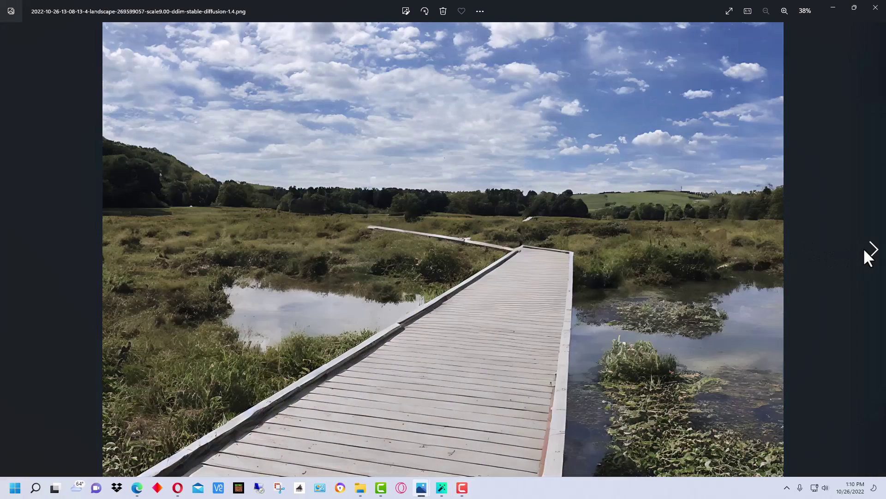
{"action": "left_click", "coordinate": [865, 250]}
{"action": "left_click", "coordinate": [865, 250]}
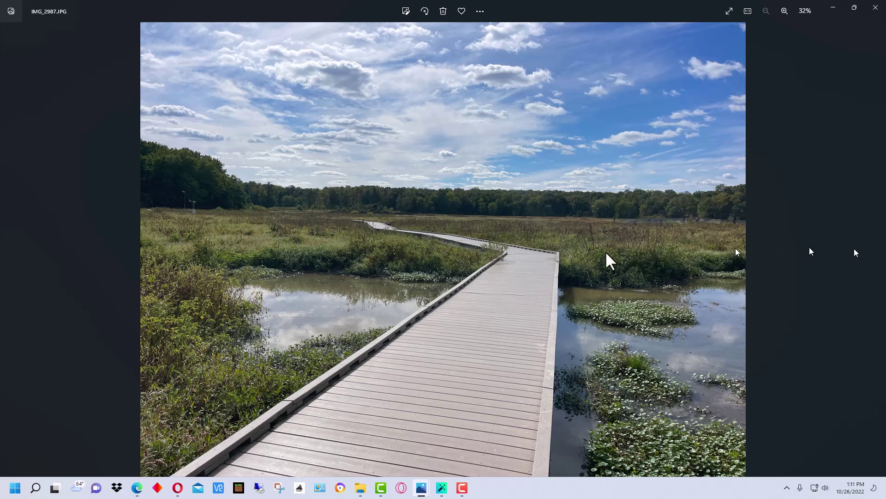
{"action": "left_click", "coordinate": [10, 253]}
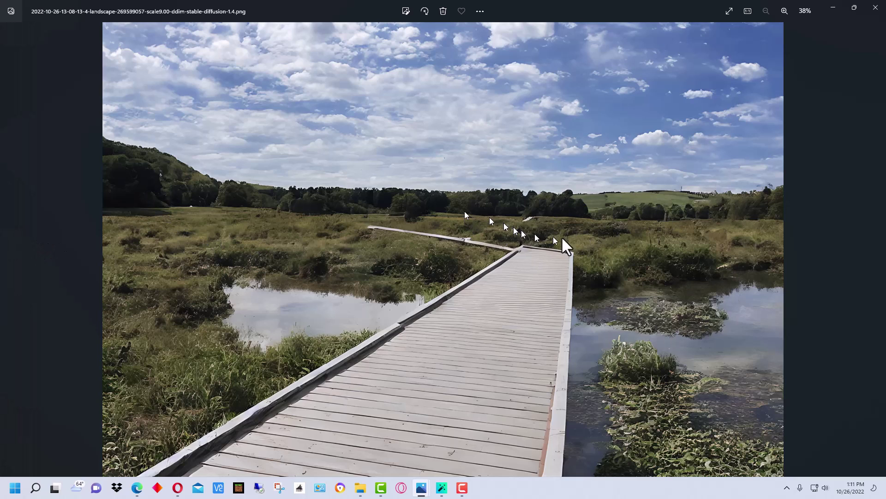
{"action": "left_click", "coordinate": [874, 257]}
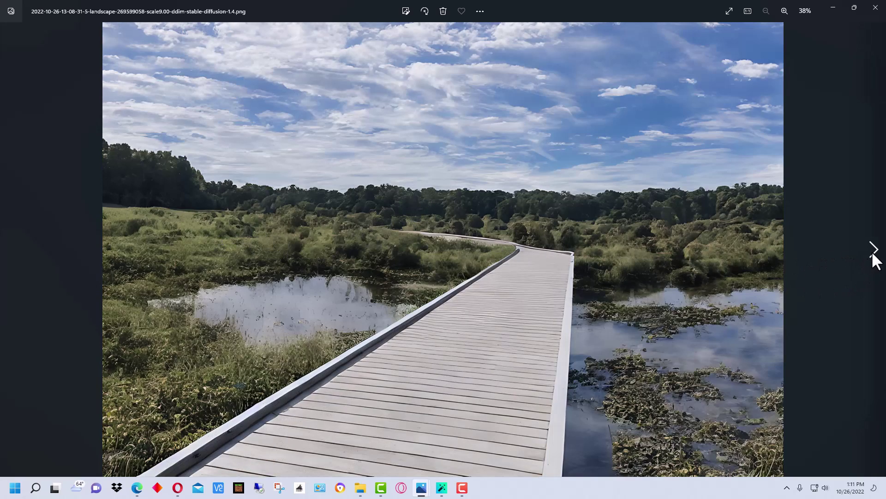
{"action": "left_click", "coordinate": [873, 255]}
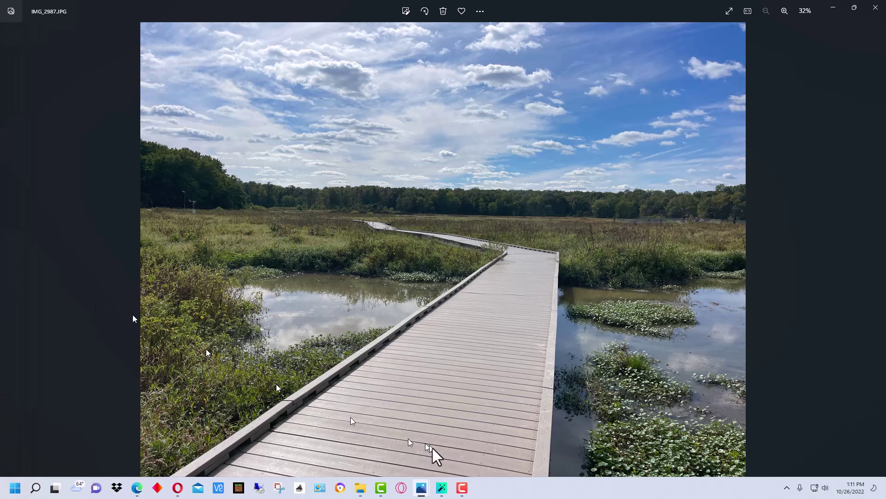
- Return to NMKD Stable Diffusion GUI, set the init image strength to 0.050 and generate a new batch with the same prompt
{"action": "left_click", "coordinate": [442, 487]}
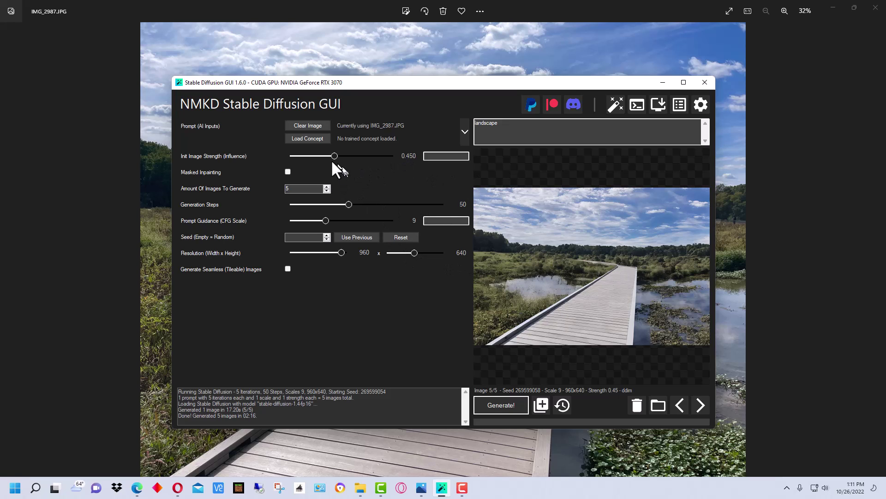
{"action": "left_click_drag", "start_coordinate": [334, 155], "coordinate": [288, 156]}
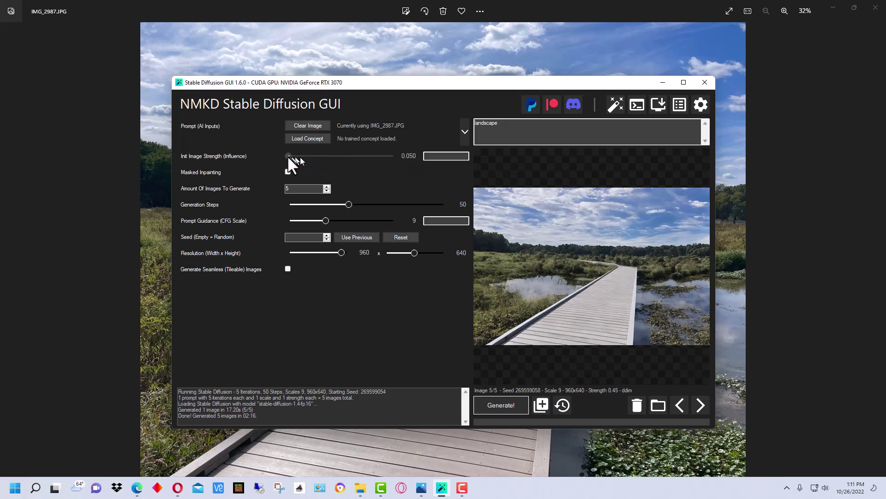
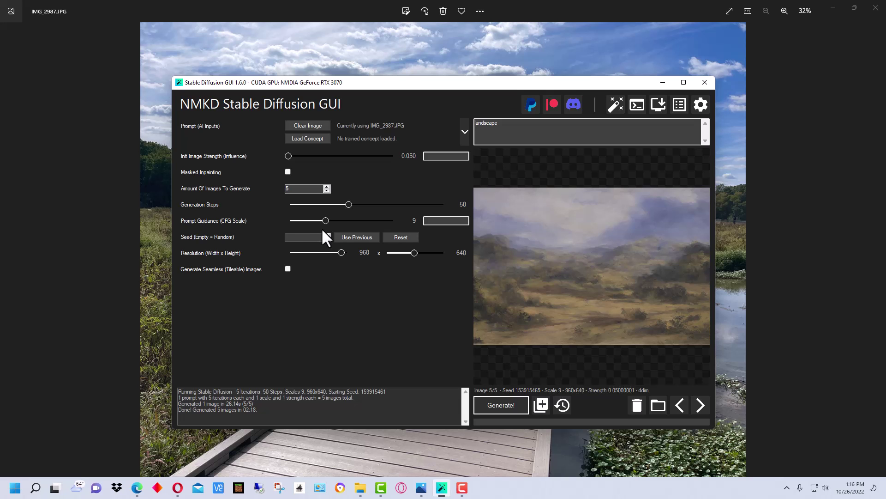
- Switch to the photo viewer and compare the original photo with the fifth and fourth images generated at 0.050 strength
{"action": "left_click", "coordinate": [73, 216]}
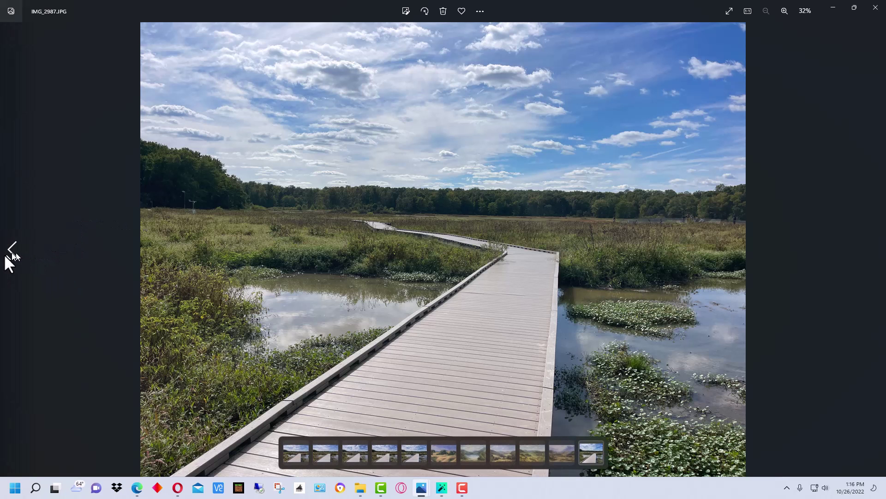
{"action": "left_click", "coordinate": [10, 251]}
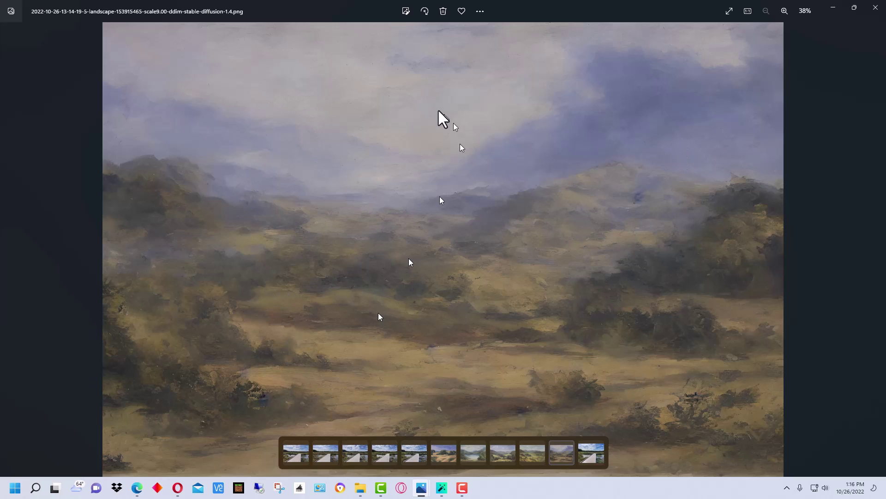
{"action": "left_click", "coordinate": [12, 248]}
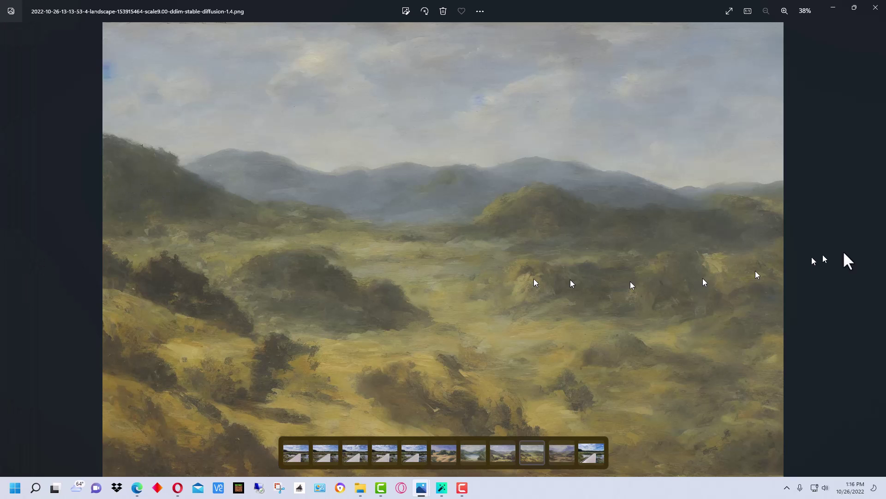
{"action": "left_click", "coordinate": [868, 253]}
{"action": "left_click", "coordinate": [867, 254]}
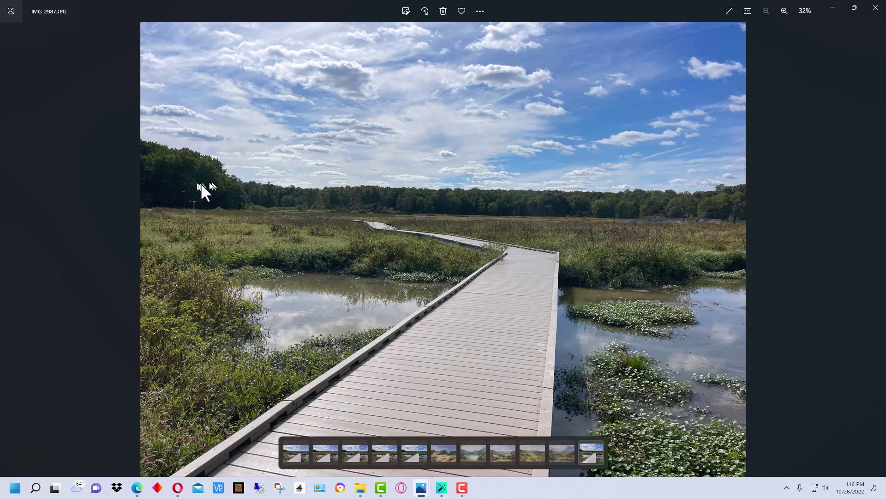
- View the five landscape images generated at 0.050 strength in turn, from the fifth back to the first
{"action": "left_click", "coordinate": [11, 249]}
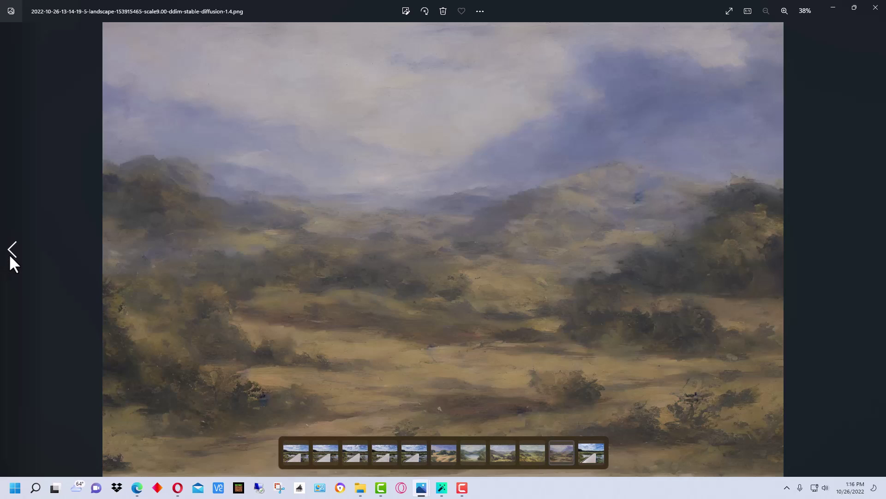
{"action": "left_click", "coordinate": [11, 249]}
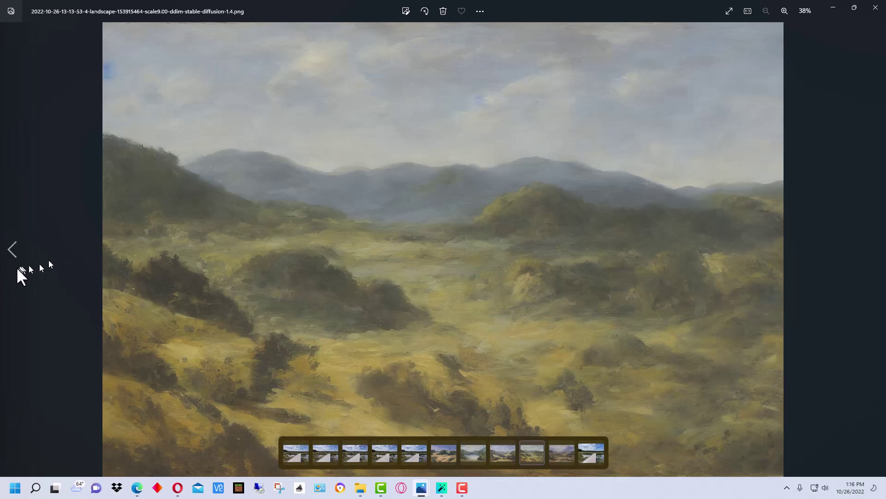
{"action": "left_click", "coordinate": [13, 257]}
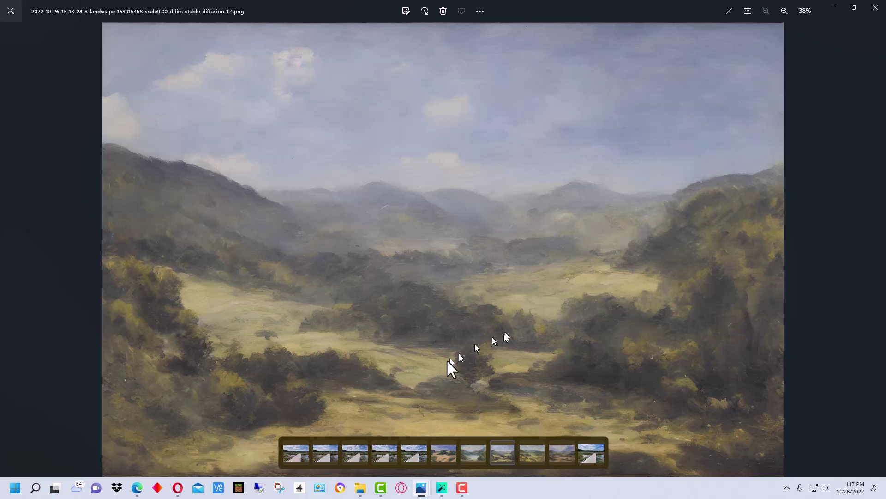
{"action": "left_click", "coordinate": [13, 249]}
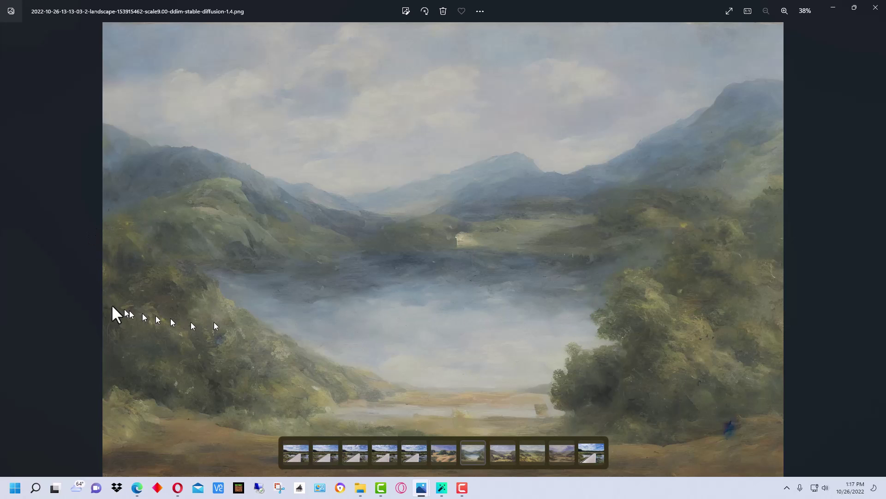
{"action": "left_click", "coordinate": [11, 252]}
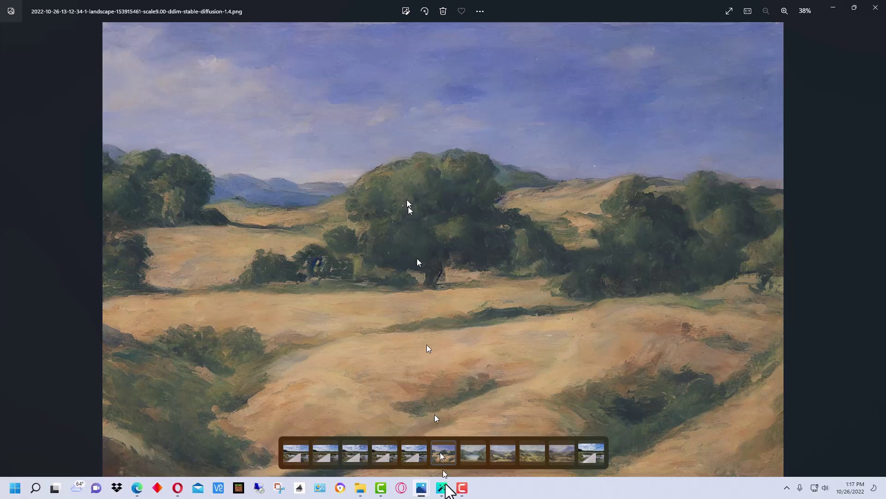
- Return to NMKD Stable Diffusion GUI, extend the prompt to "landscape (at sunset and golden hour) and mountains in the background" and generate a new batch
{"action": "mouse_move", "coordinate": [459, 487]}
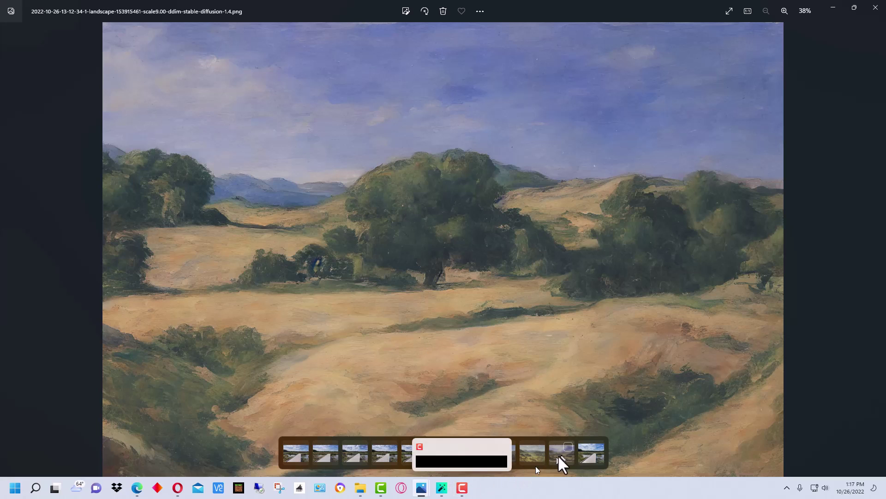
{"action": "left_click", "coordinate": [442, 488]}
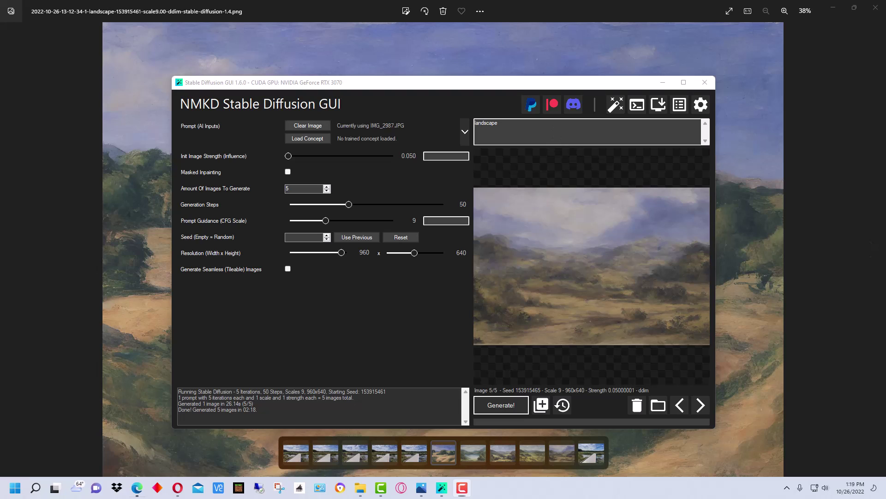
{"action": "left_click", "coordinate": [136, 487]}
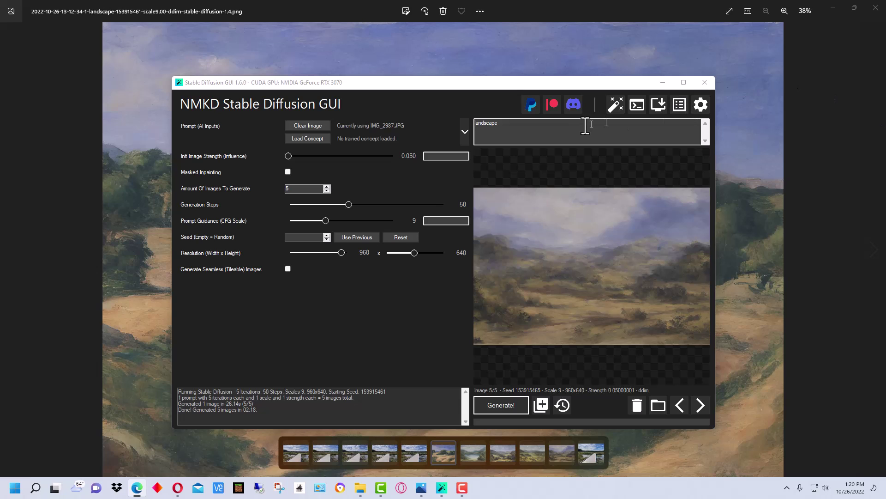
{"action": "left_click", "coordinate": [530, 125]}
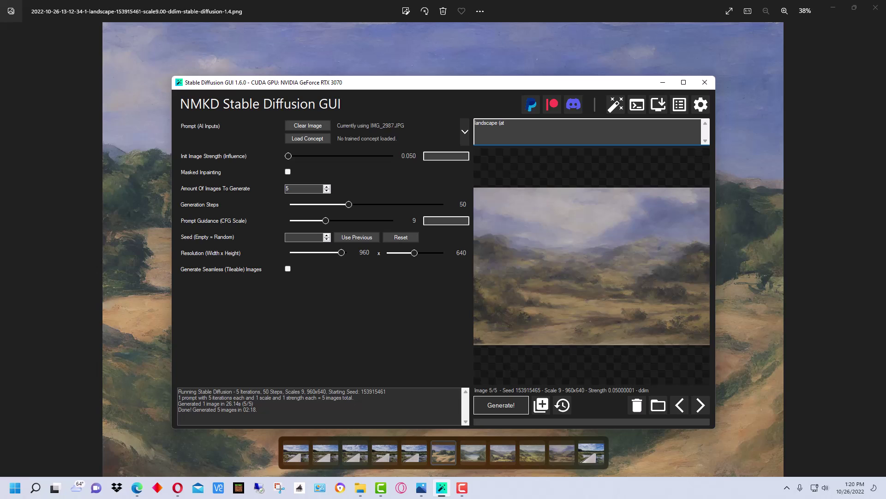
{"action": "type", "text": "(at sunset and golden hour"}
{"action": "type", "text": "and mountains in the background"}
{"action": "left_click", "coordinate": [508, 401]}
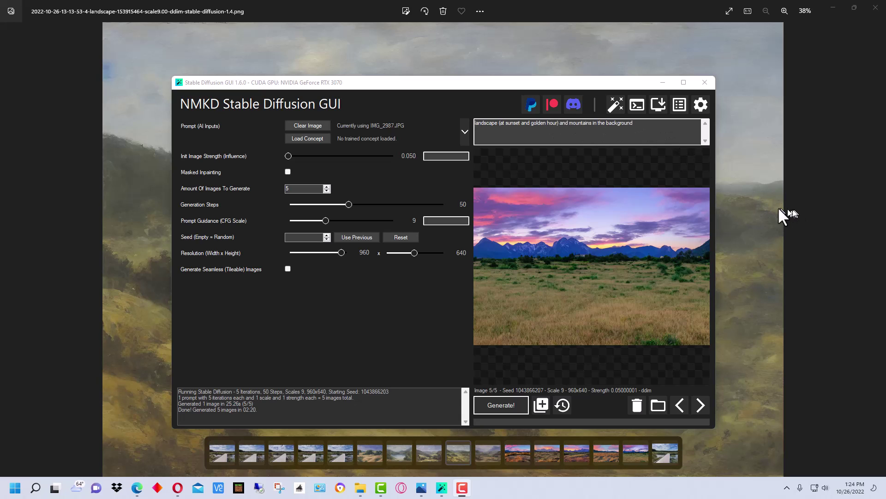
- Switch to the photo viewer and go forward through the five sunset mountain images to the original boardwalk photo
{"action": "left_click", "coordinate": [799, 208]}
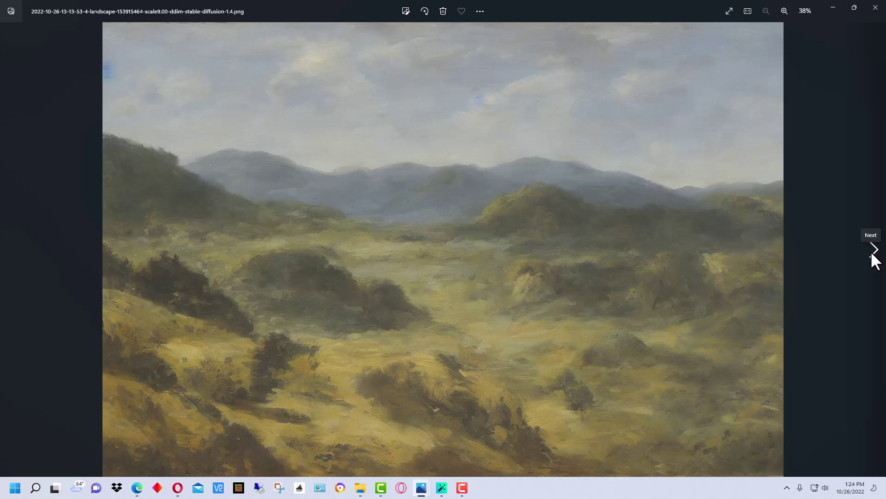
{"action": "left_click", "coordinate": [874, 251]}
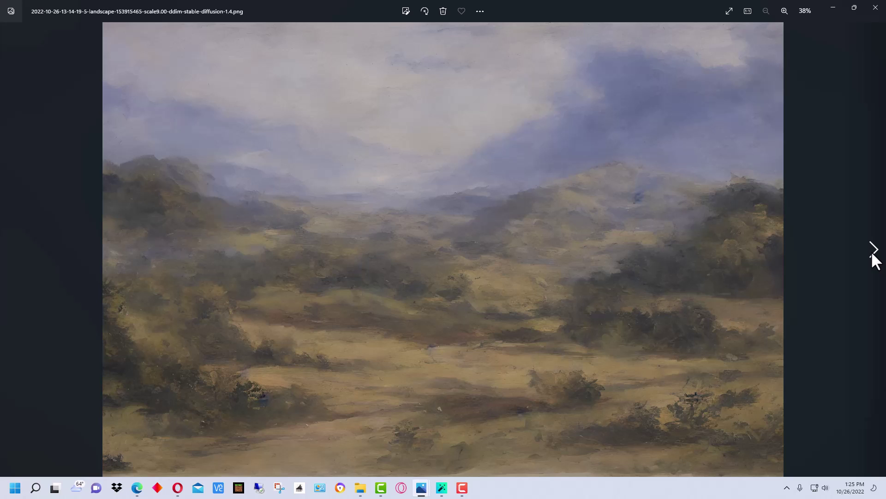
{"action": "left_click", "coordinate": [874, 251]}
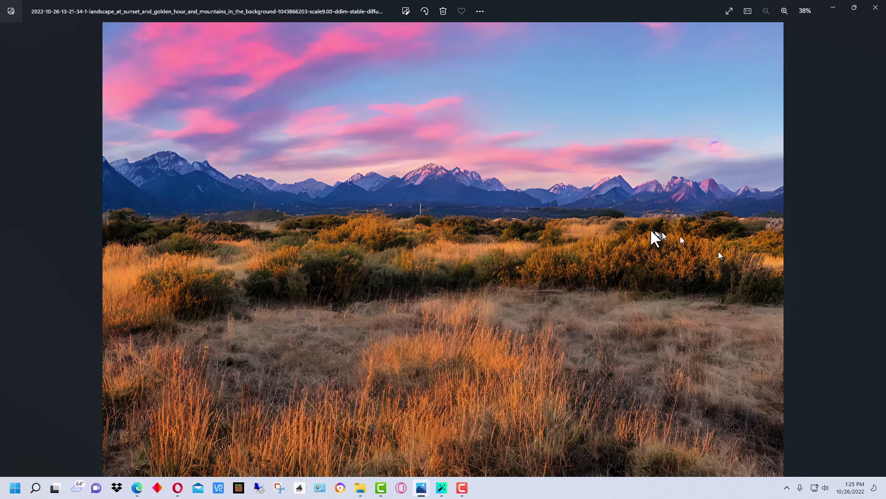
{"action": "left_click", "coordinate": [873, 252]}
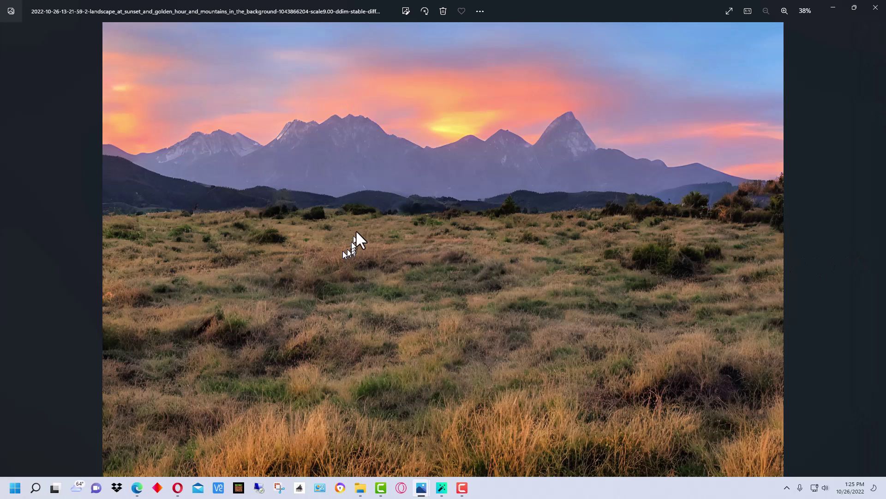
{"action": "left_click", "coordinate": [866, 250]}
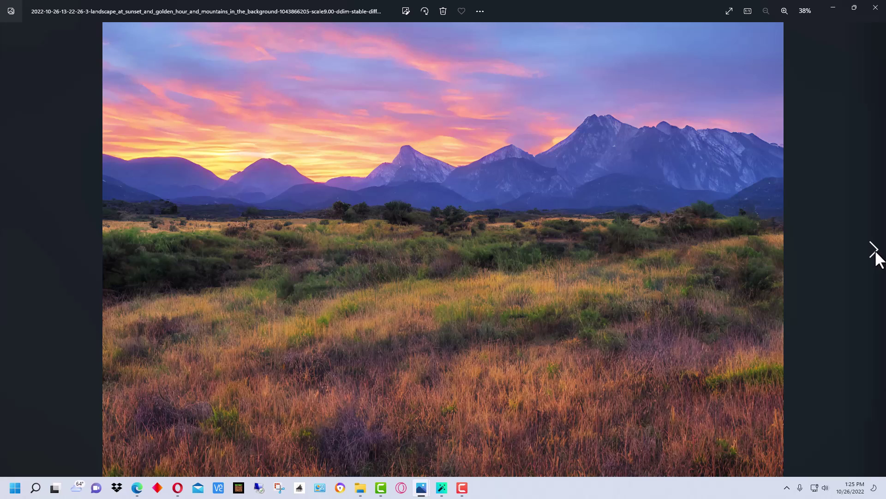
{"action": "left_click", "coordinate": [874, 251]}
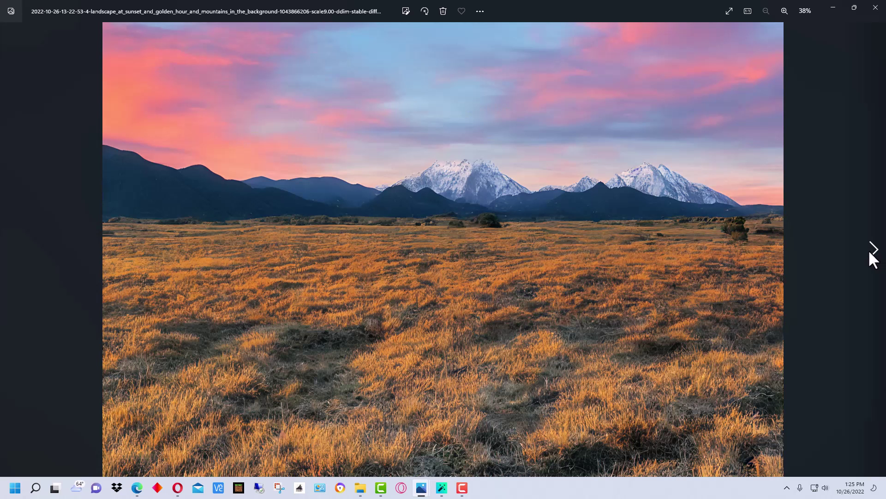
{"action": "left_click", "coordinate": [868, 249]}
{"action": "left_click", "coordinate": [869, 249]}
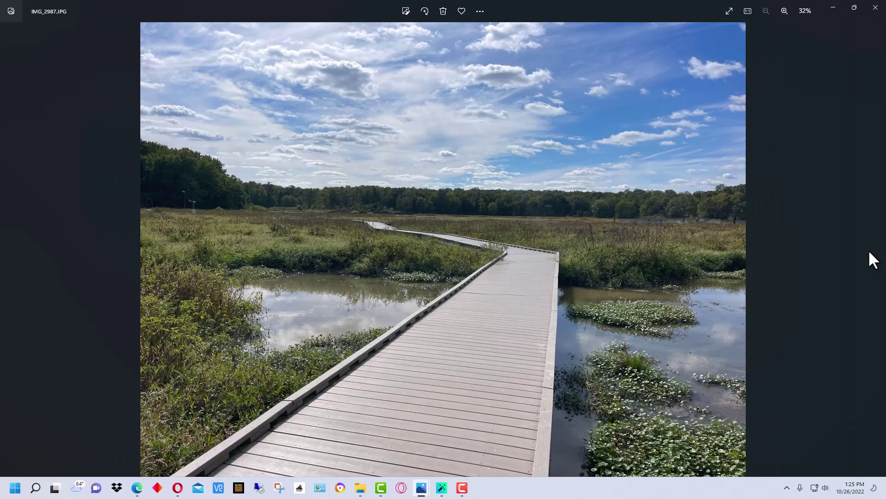
- Go back through the sunset images to the earlier plain landscape batch, and return forward to the original photo to compare them
{"action": "left_click", "coordinate": [10, 256]}
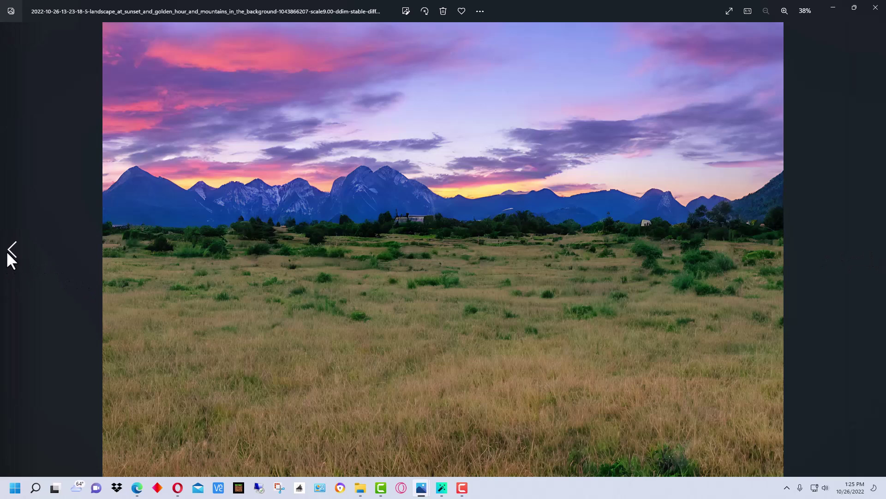
{"action": "left_click", "coordinate": [10, 256]}
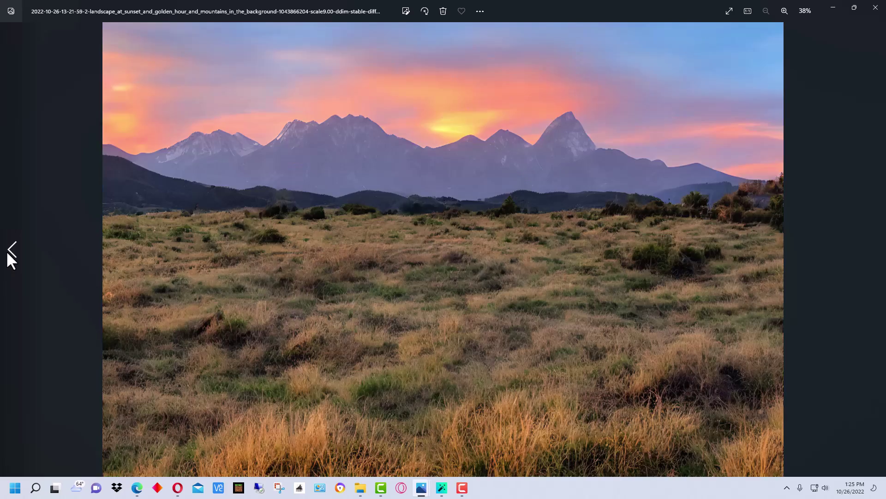
{"action": "left_click", "coordinate": [10, 256]}
{"action": "left_click", "coordinate": [10, 256]}
{"action": "left_click", "coordinate": [10, 256]}
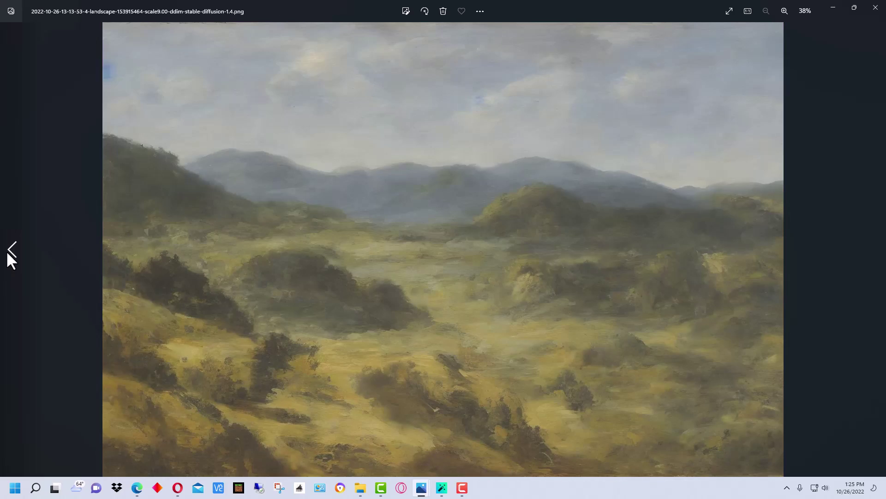
{"action": "left_click", "coordinate": [876, 253]}
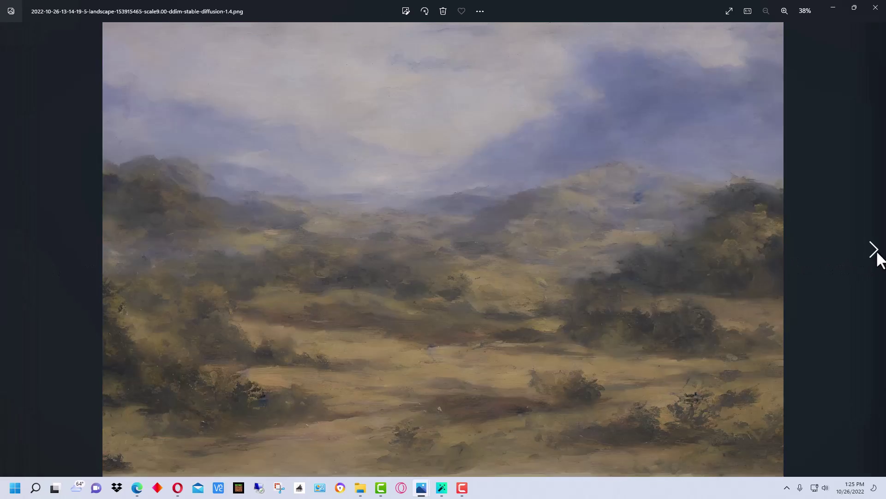
{"action": "left_click", "coordinate": [877, 254]}
{"action": "left_click", "coordinate": [877, 255]}
{"action": "left_click", "coordinate": [877, 255]}
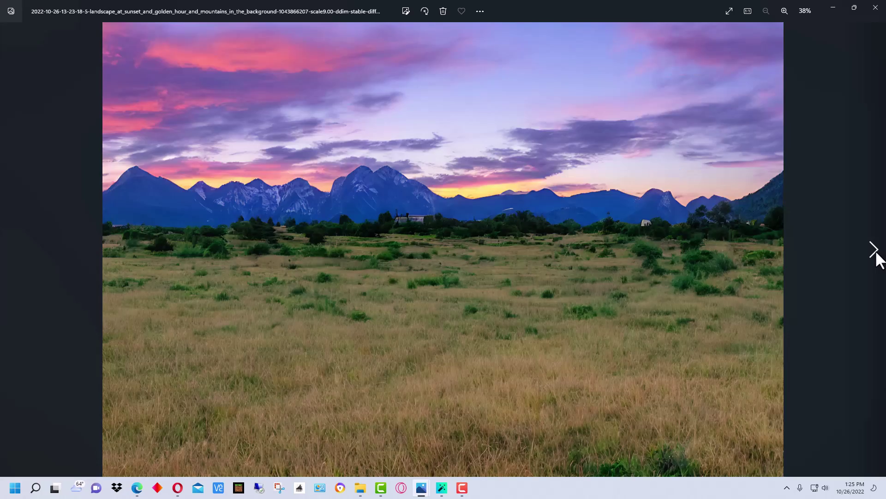
{"action": "left_click", "coordinate": [877, 255]}
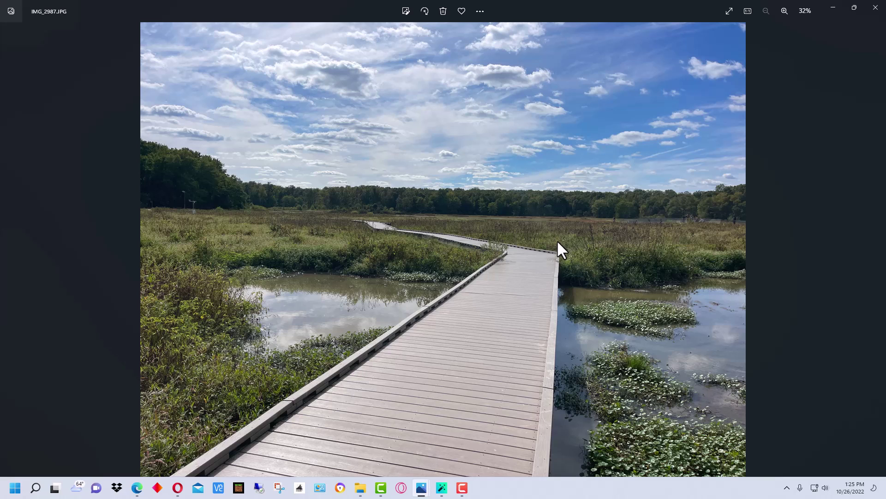
- Return to NMKD Stable Diffusion GUI, set the init image strength to 0.450 and generate a new batch with the same sunset prompt
{"action": "left_click", "coordinate": [442, 487]}
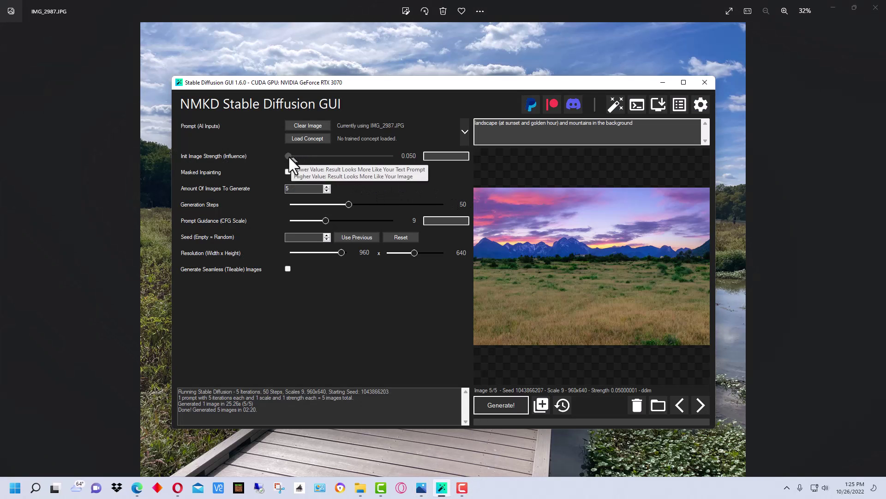
{"action": "left_click_drag", "start_coordinate": [289, 156], "coordinate": [336, 156]}
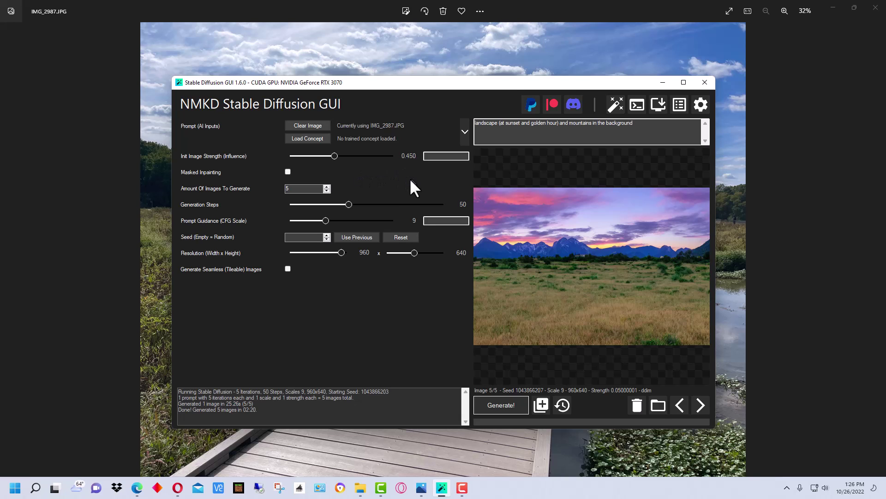
{"action": "left_click", "coordinate": [502, 399]}
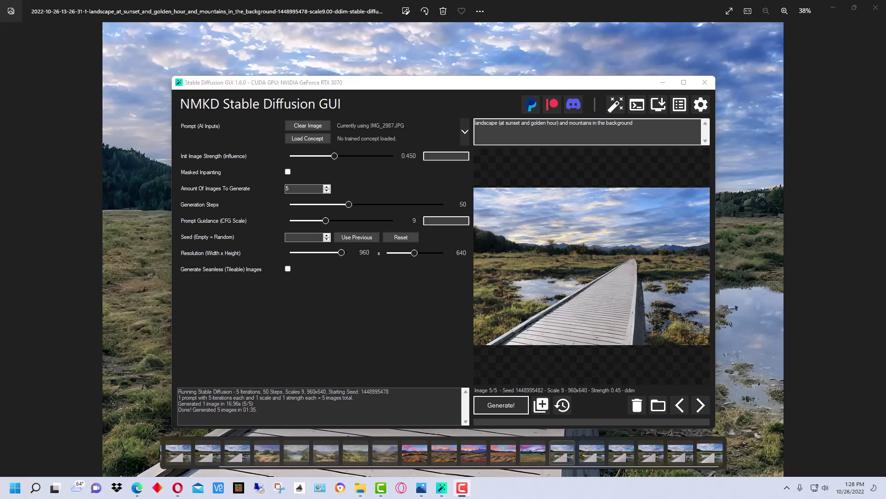
- Switch to the photo viewer and view the five sunset images generated at 0.450 strength, from the first to the fifth
{"action": "left_click", "coordinate": [805, 232]}
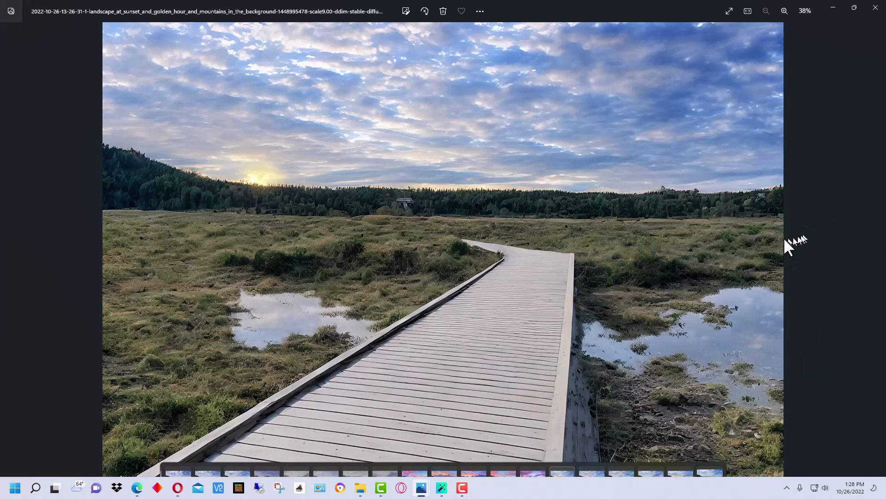
{"action": "mouse_move", "coordinate": [880, 258]}
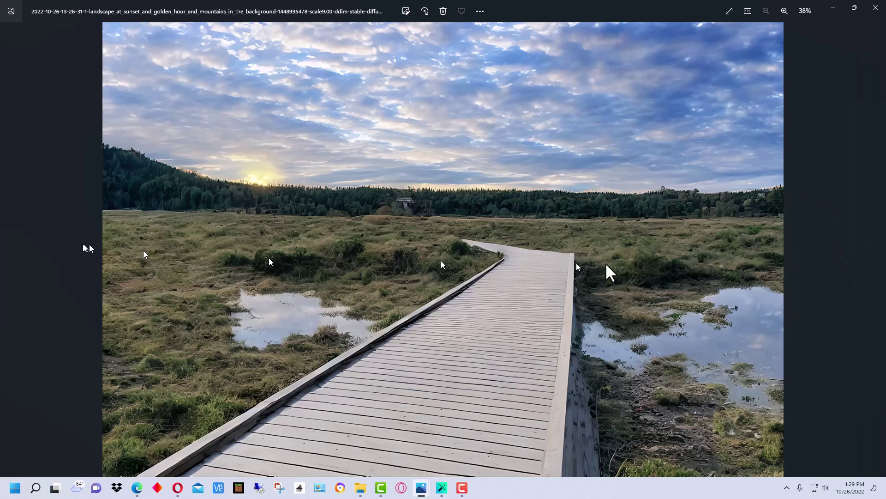
{"action": "left_click", "coordinate": [865, 248]}
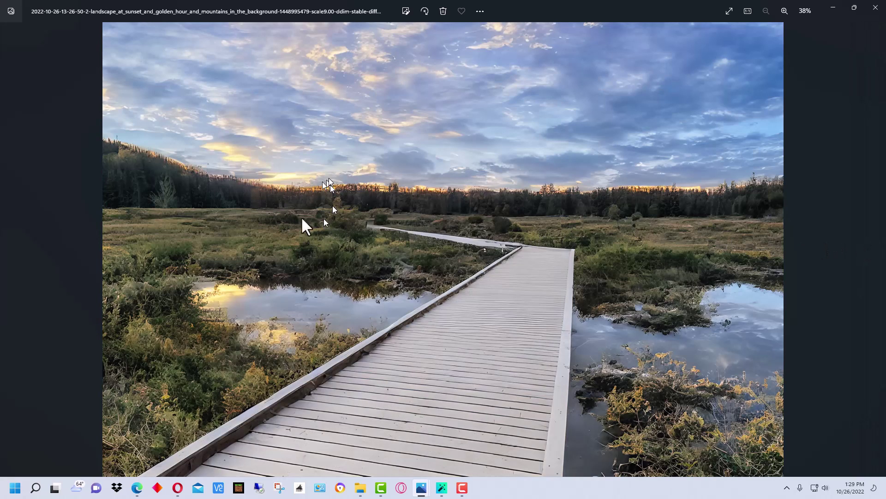
{"action": "left_click", "coordinate": [872, 252]}
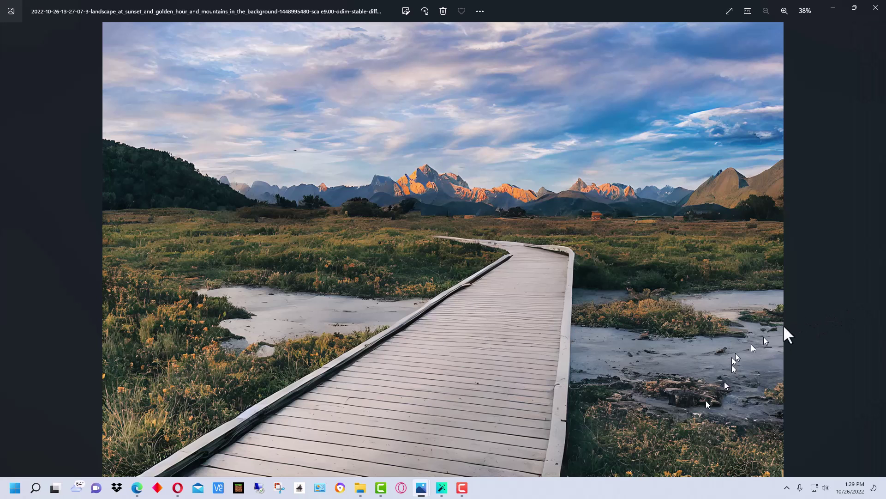
{"action": "left_click", "coordinate": [872, 253]}
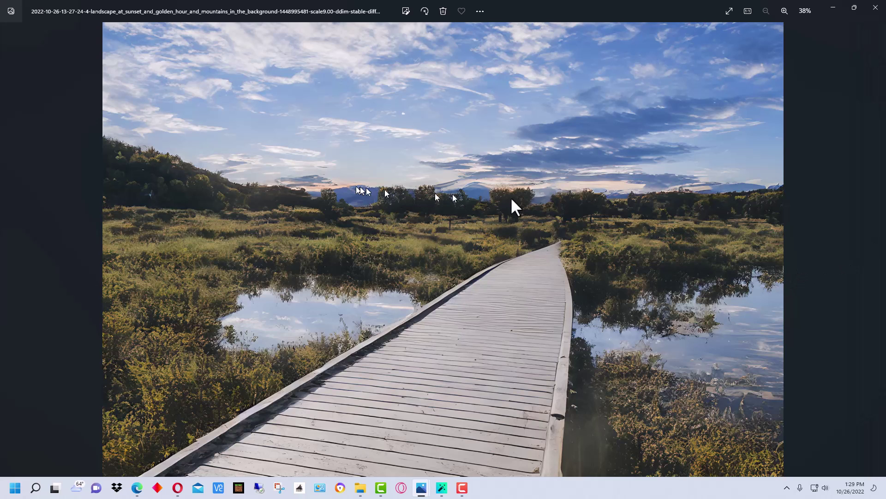
{"action": "left_click", "coordinate": [871, 253]}
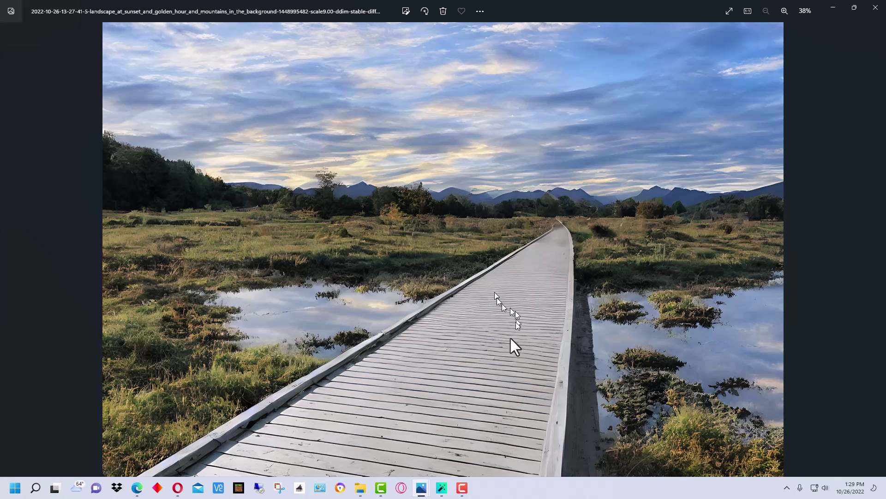
- Compare the original boardwalk photo with the fifth image generated at 0.450 strength, ending on the original
{"action": "left_click", "coordinate": [872, 250]}
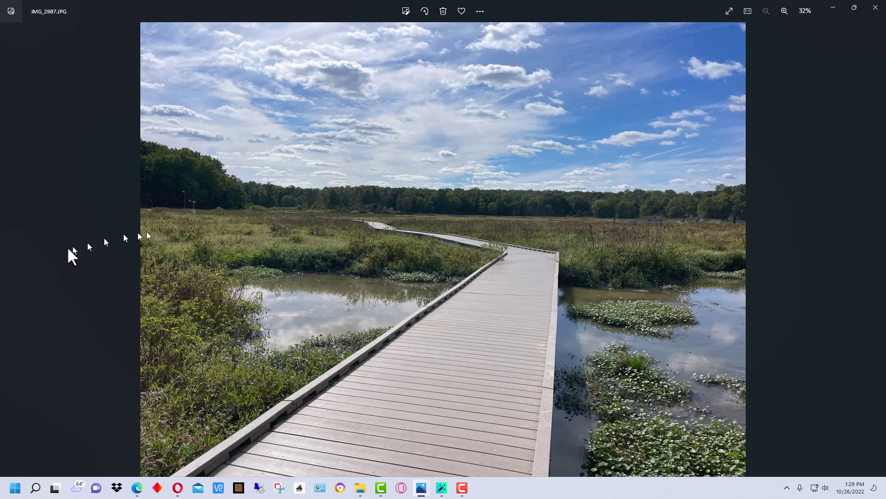
{"action": "left_click", "coordinate": [9, 253]}
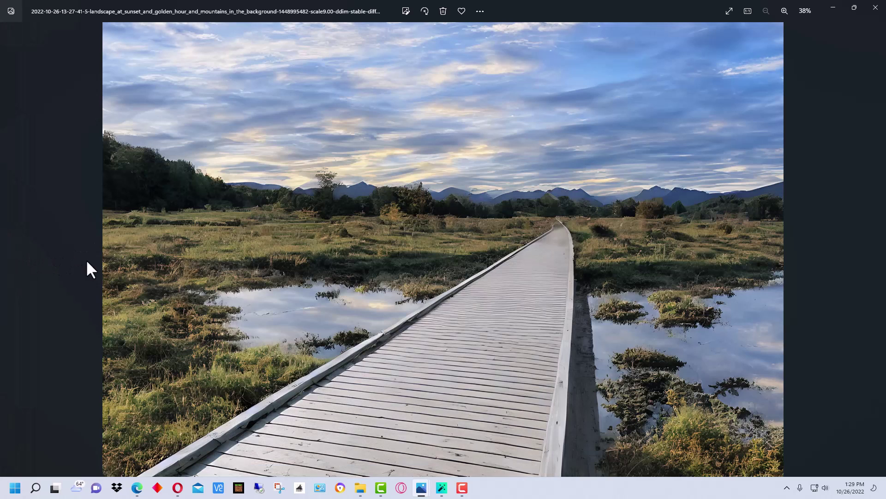
{"action": "left_click", "coordinate": [871, 246]}
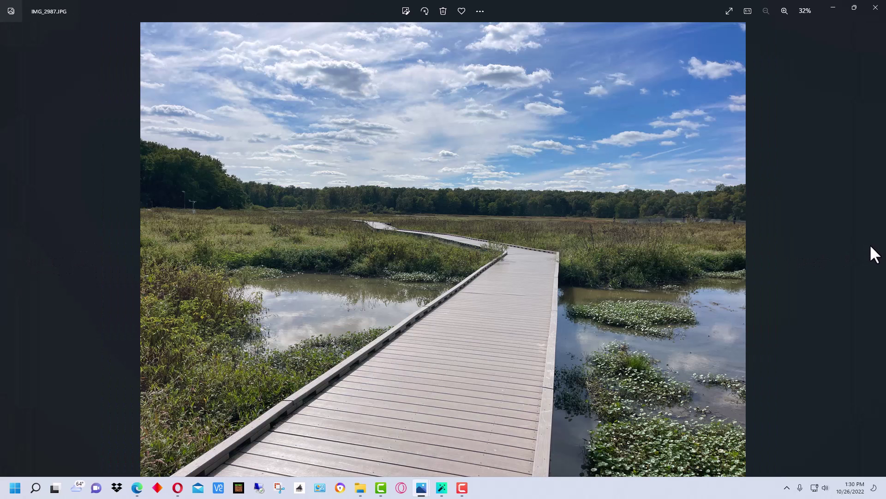
- Switch to NMKD Stable Diffusion GUI and replace the init image with IMG_3073.JPG from the AI source Images folder
{"action": "left_click", "coordinate": [442, 487]}
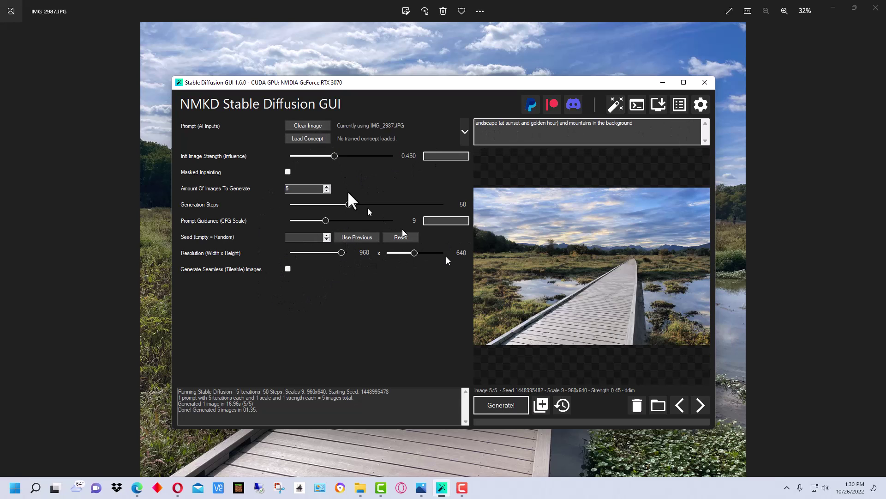
{"action": "left_click", "coordinate": [308, 125]}
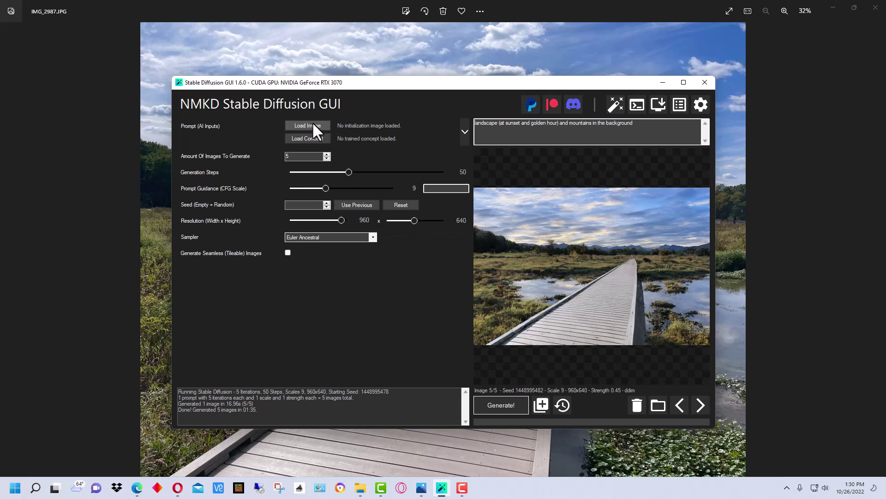
{"action": "left_click", "coordinate": [313, 123]}
{"action": "scroll", "coordinate": [503, 237], "scroll_direction": "down", "scroll_amount": 1}
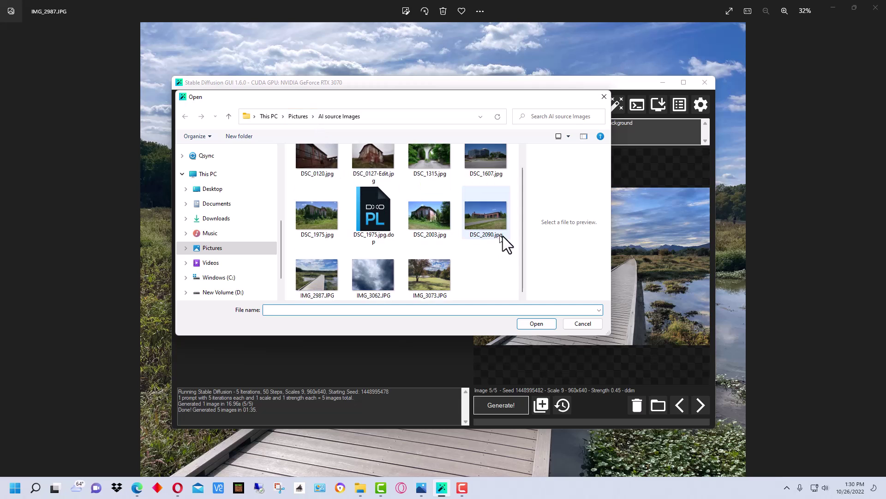
{"action": "double_click", "coordinate": [441, 282]}
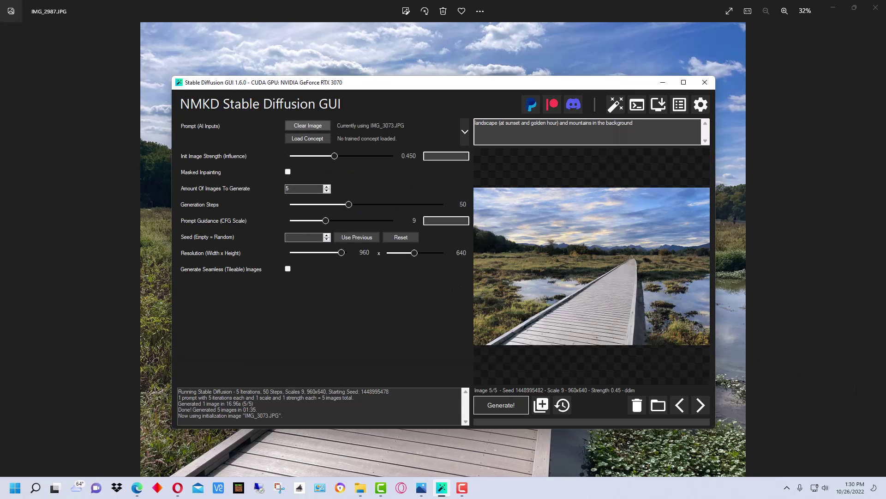
- View the original IMG_3073.JPG in the photo viewer, and return to NMKD Stable Diffusion GUI to generate five images with the same sunset prompt
{"action": "key", "text": "alt+Tab"}
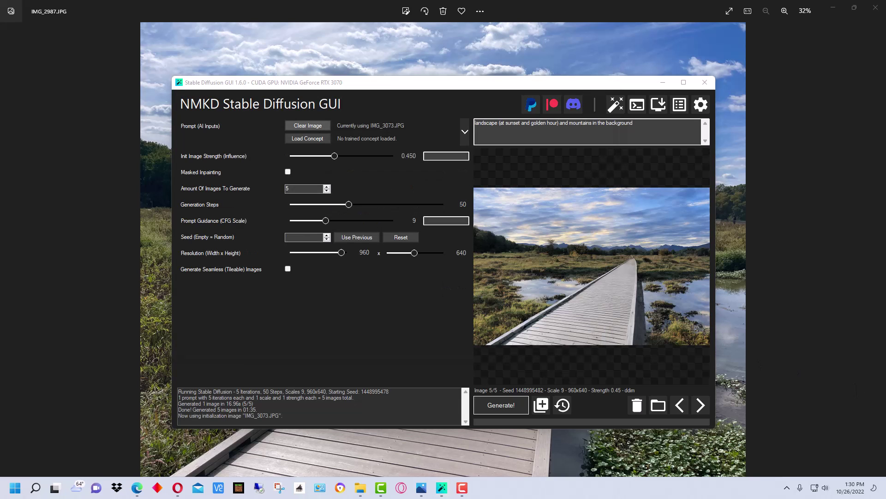
{"action": "key", "text": "alt+Tab"}
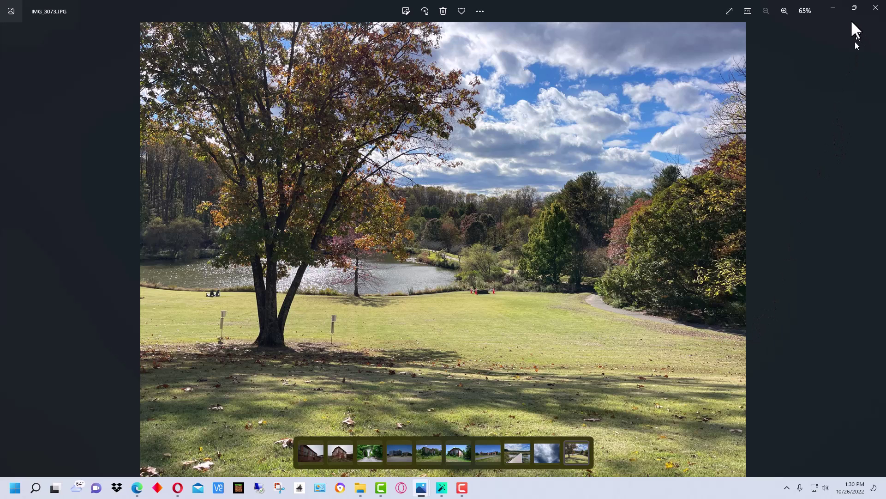
{"action": "left_click", "coordinate": [442, 487]}
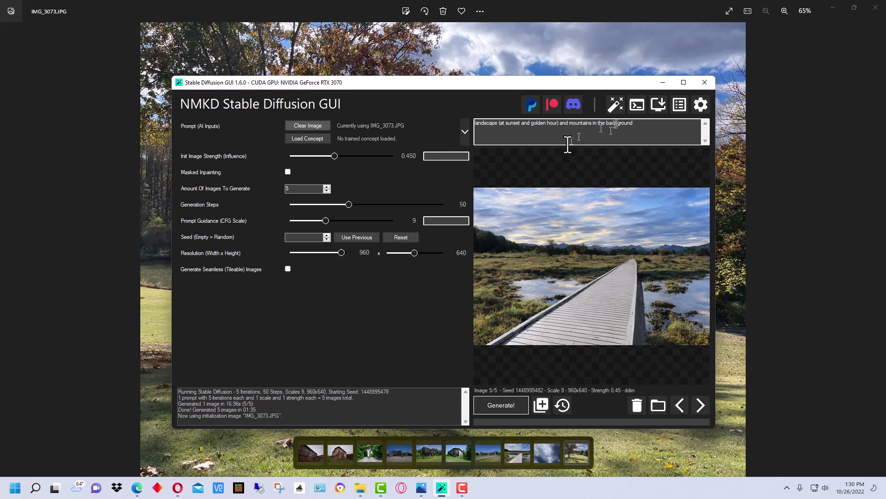
{"action": "left_click", "coordinate": [503, 404]}
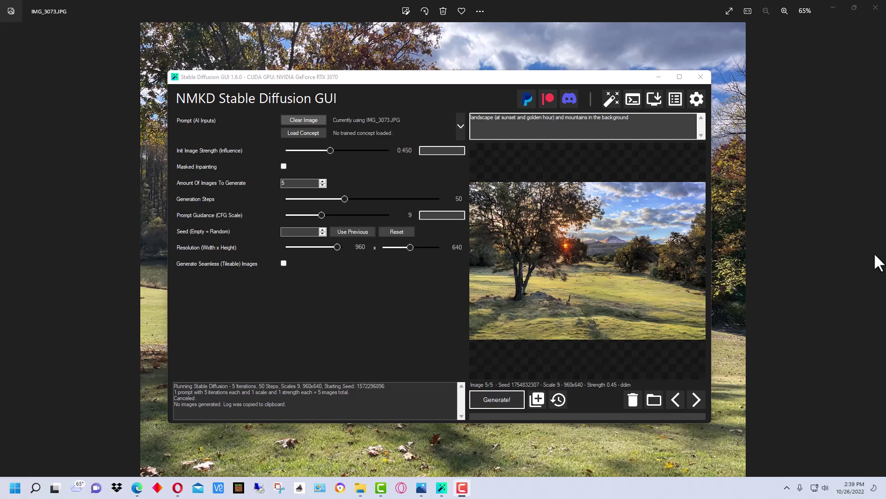
- Switch to the photo viewer and go back from the original tree photo through its five generated sunset images to the first one
{"action": "left_click", "coordinate": [800, 191]}
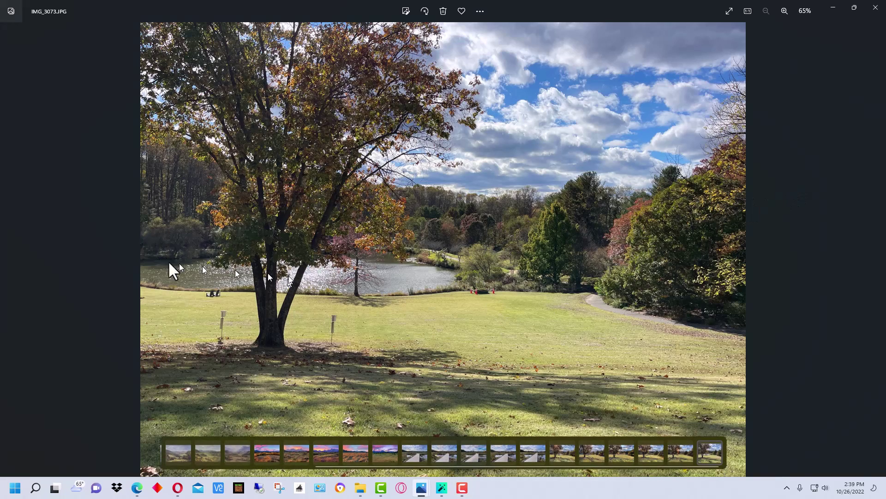
{"action": "left_click", "coordinate": [13, 250]}
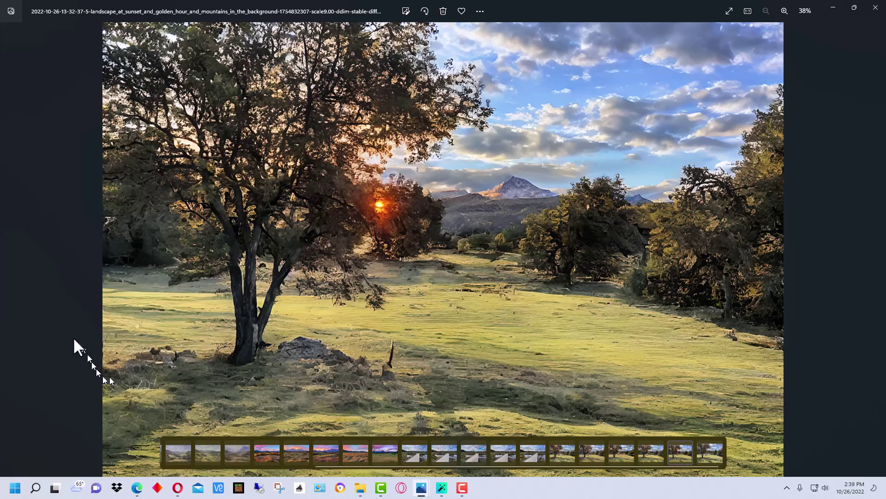
{"action": "left_click", "coordinate": [16, 262]}
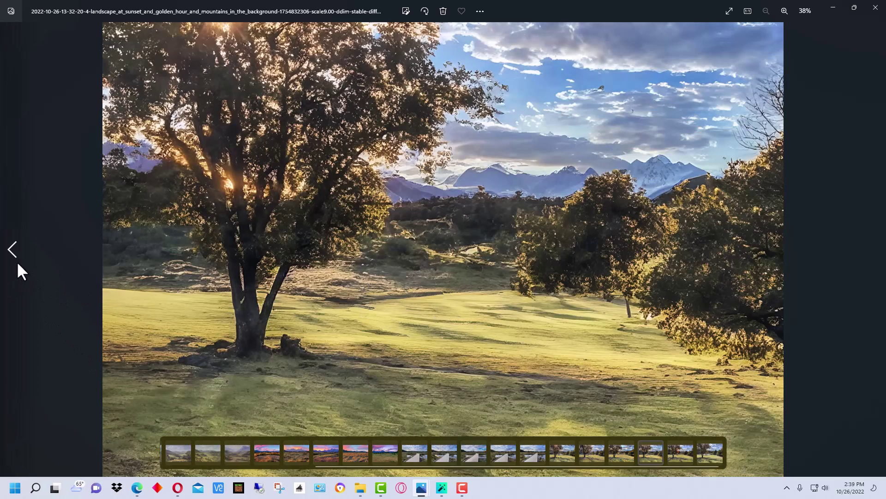
{"action": "left_click", "coordinate": [14, 252]}
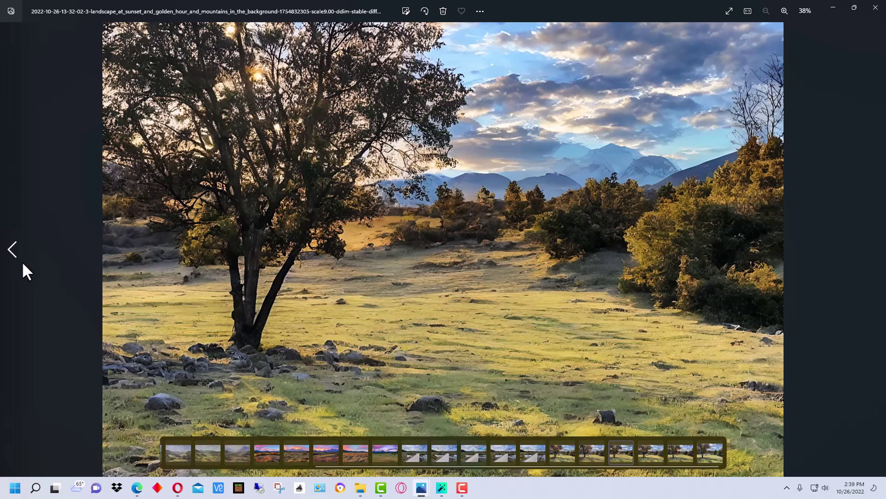
{"action": "left_click", "coordinate": [8, 251]}
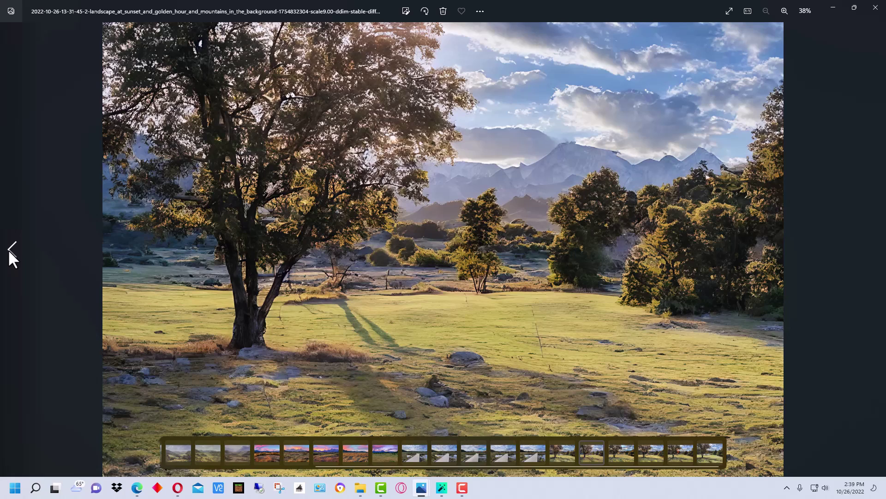
{"action": "left_click", "coordinate": [9, 252]}
{"action": "left_click", "coordinate": [12, 250]}
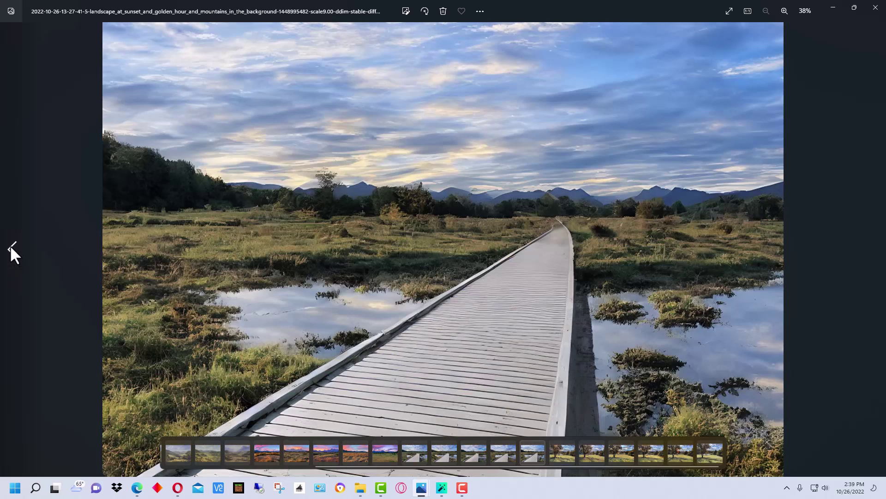
{"action": "left_click", "coordinate": [874, 252]}
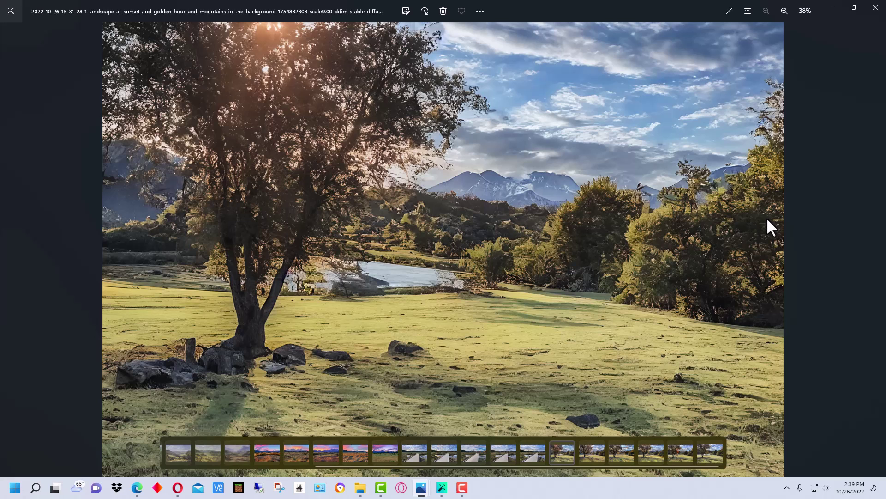
- View the generated tree images again in forward order, from the second to the fifth, to compare their mountains and sunset light
{"action": "left_click", "coordinate": [871, 259]}
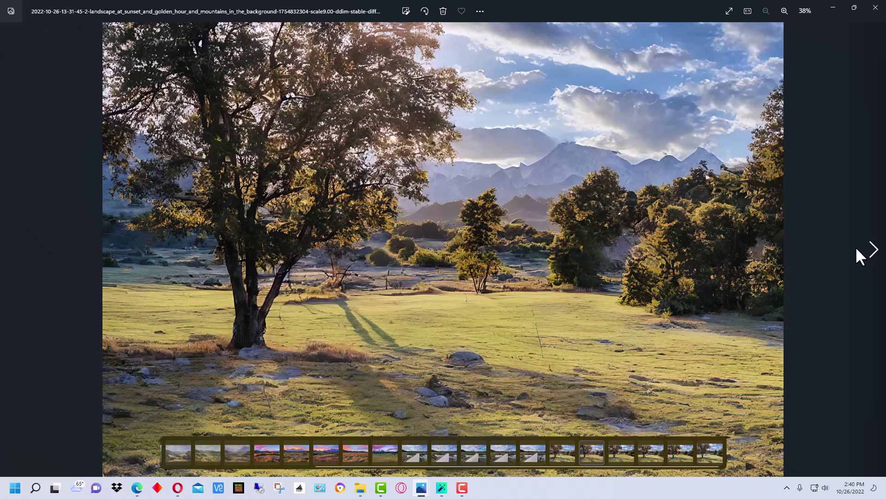
{"action": "left_click", "coordinate": [864, 249]}
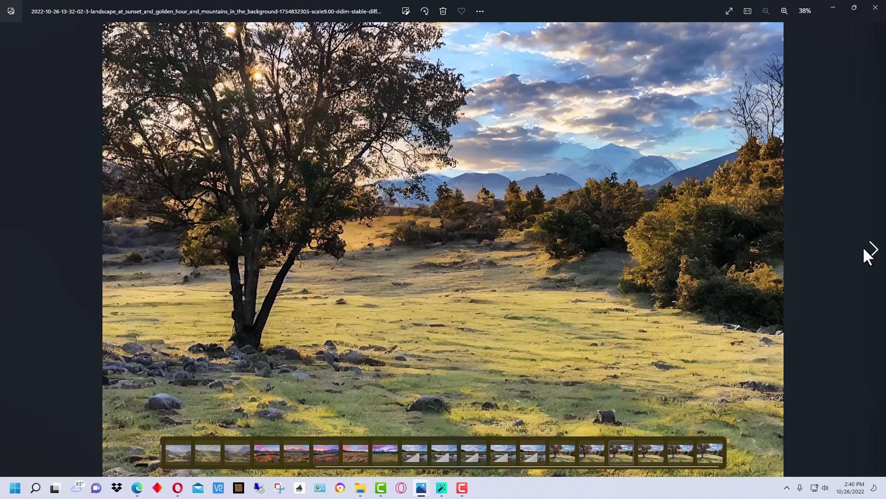
{"action": "left_click", "coordinate": [864, 250]}
{"action": "left_click", "coordinate": [864, 250]}
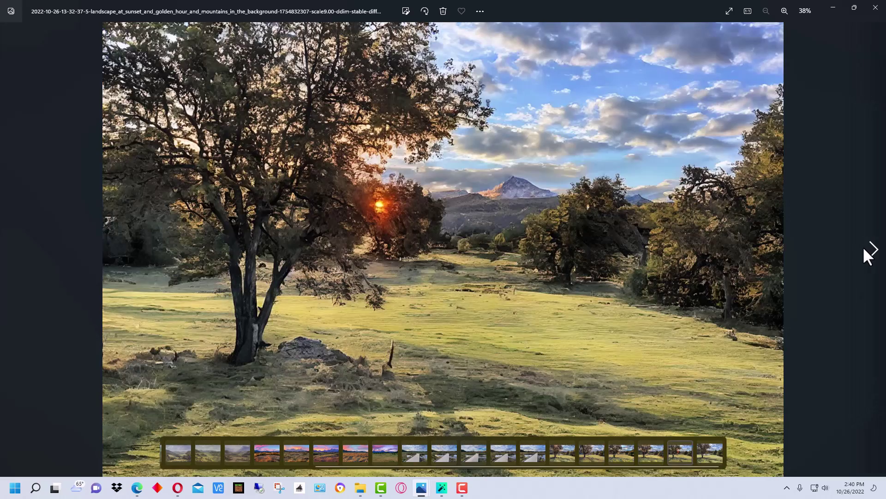